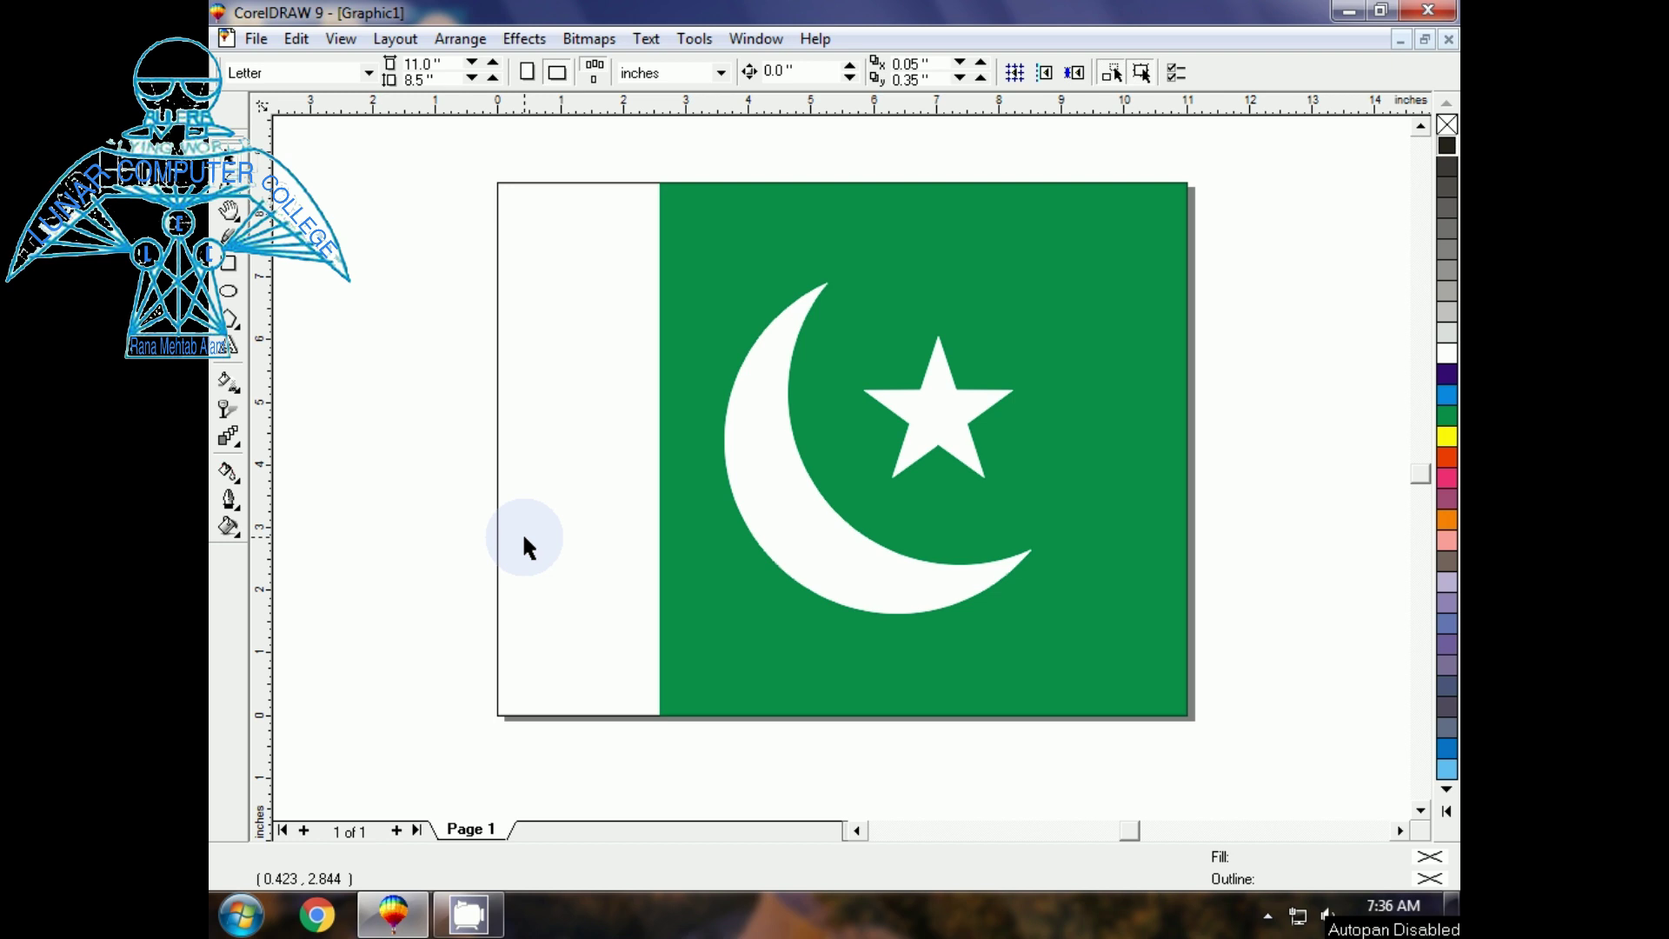
Select the whole flag group, shrink it to a small reference copy and move it off the page beside the upper-right corner
{"action": "left_click_drag", "start_coordinate": [438, 146], "coordinate": [1252, 771]}
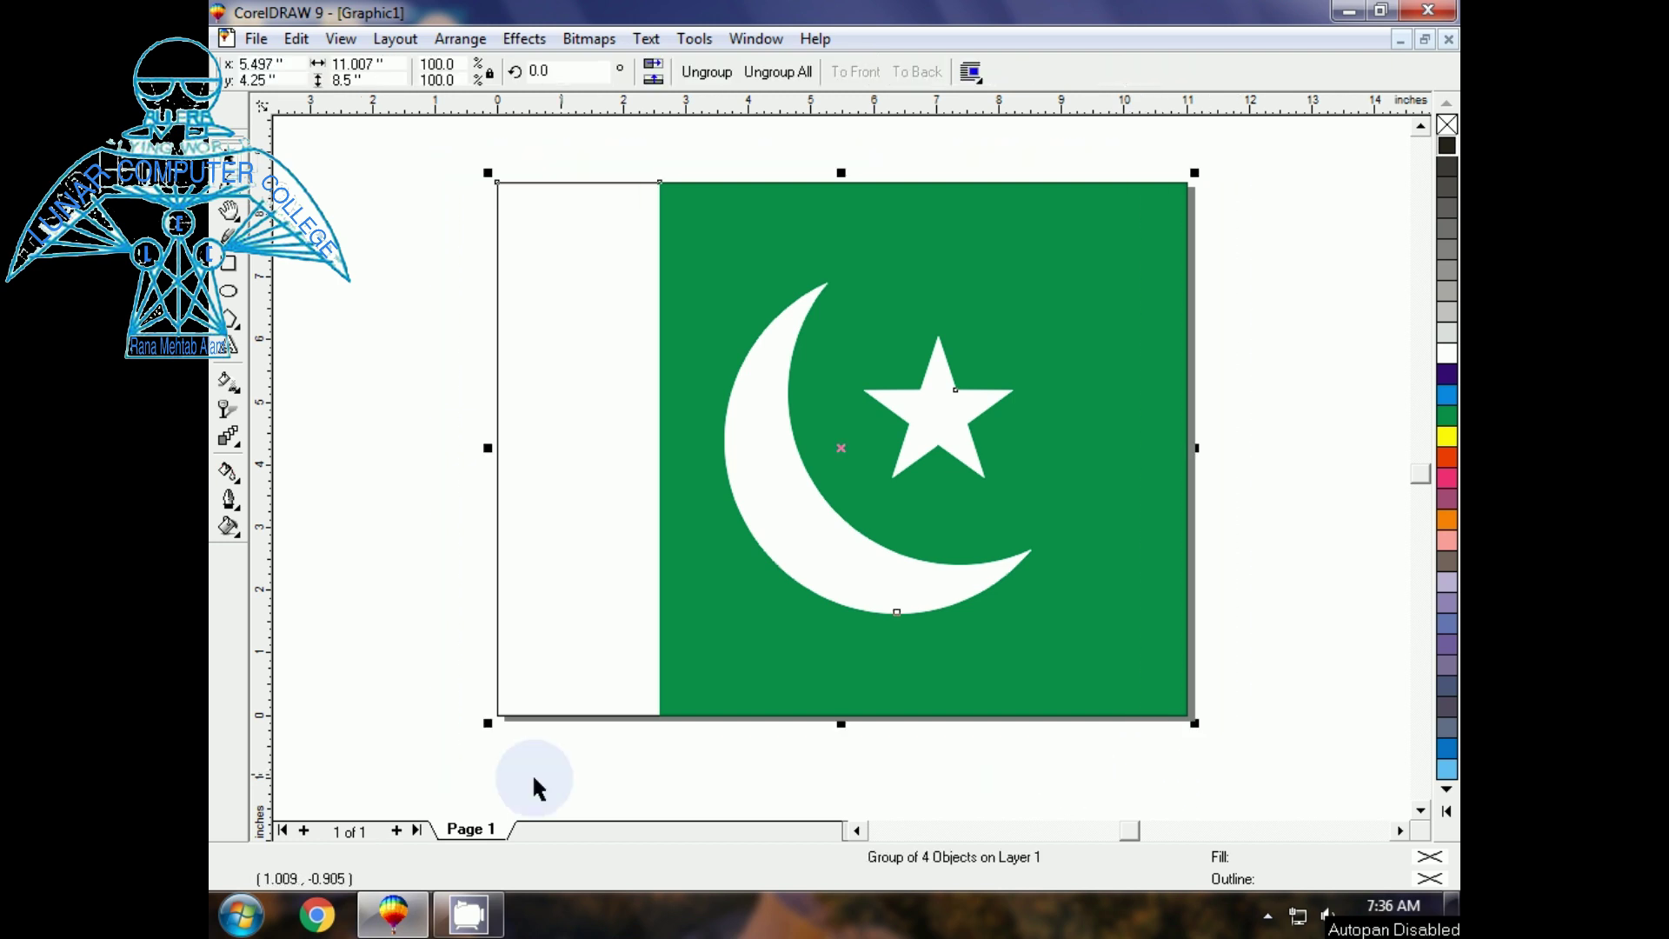
{"action": "left_click_drag", "start_coordinate": [493, 729], "coordinate": [1308, 241]}
{"action": "left_click", "coordinate": [785, 450]}
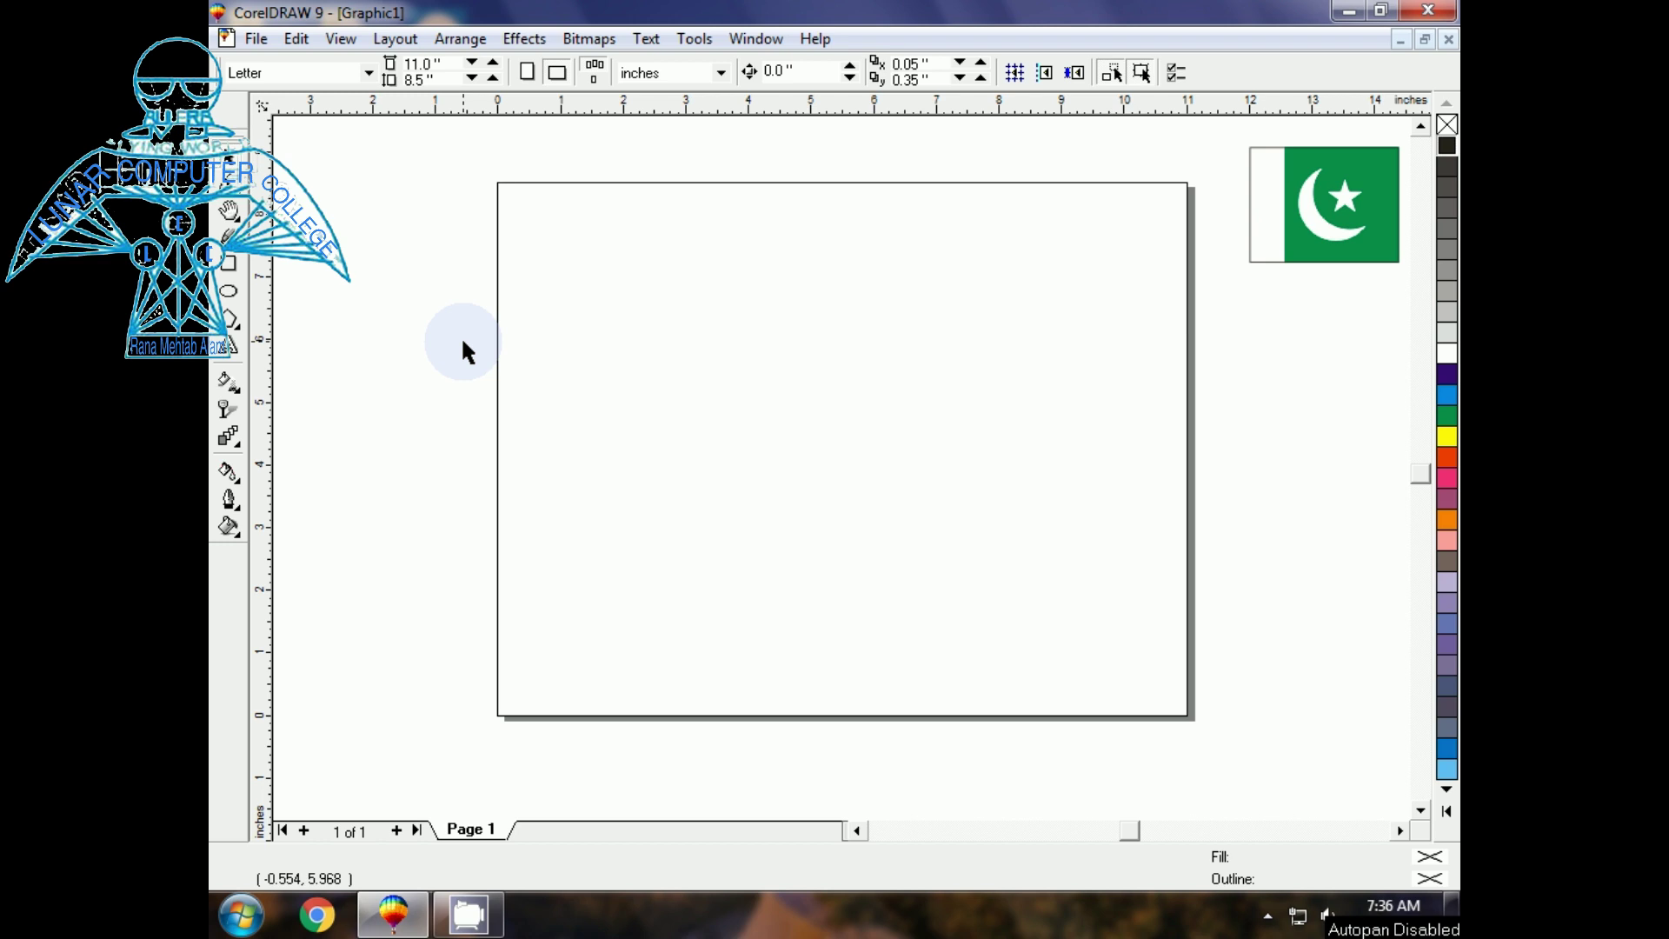
Set the page orientation to landscape and add a rectangle covering the full 11 by 8.5 inch page
{"action": "left_click", "coordinate": [527, 72]}
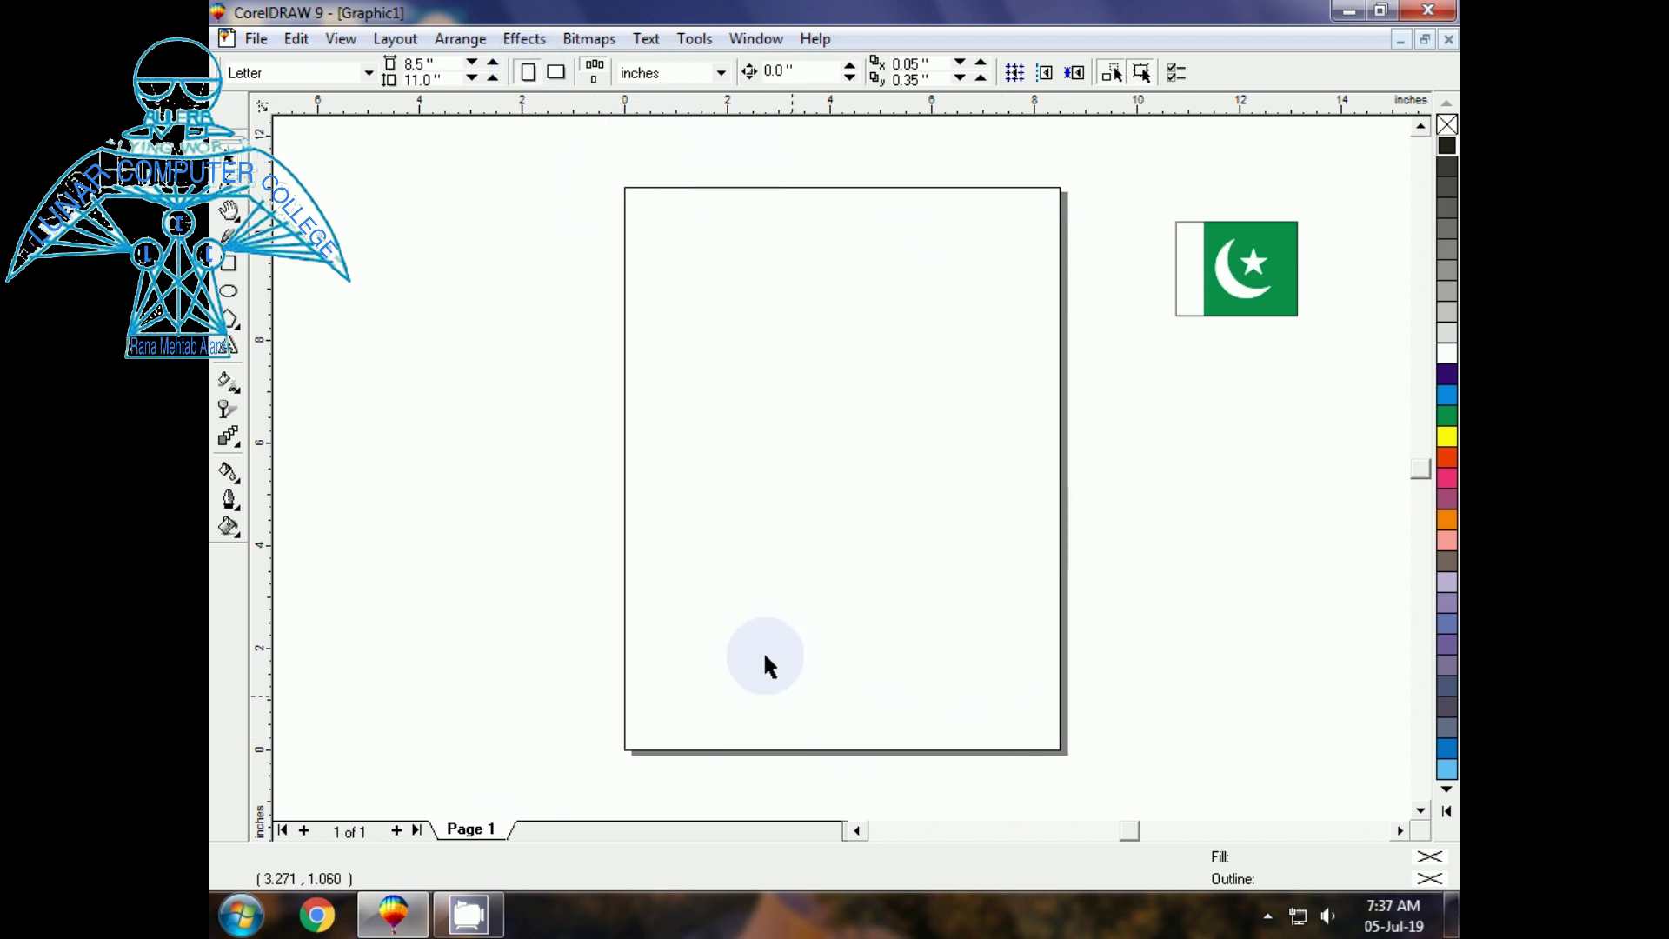
{"action": "left_click", "coordinate": [554, 74]}
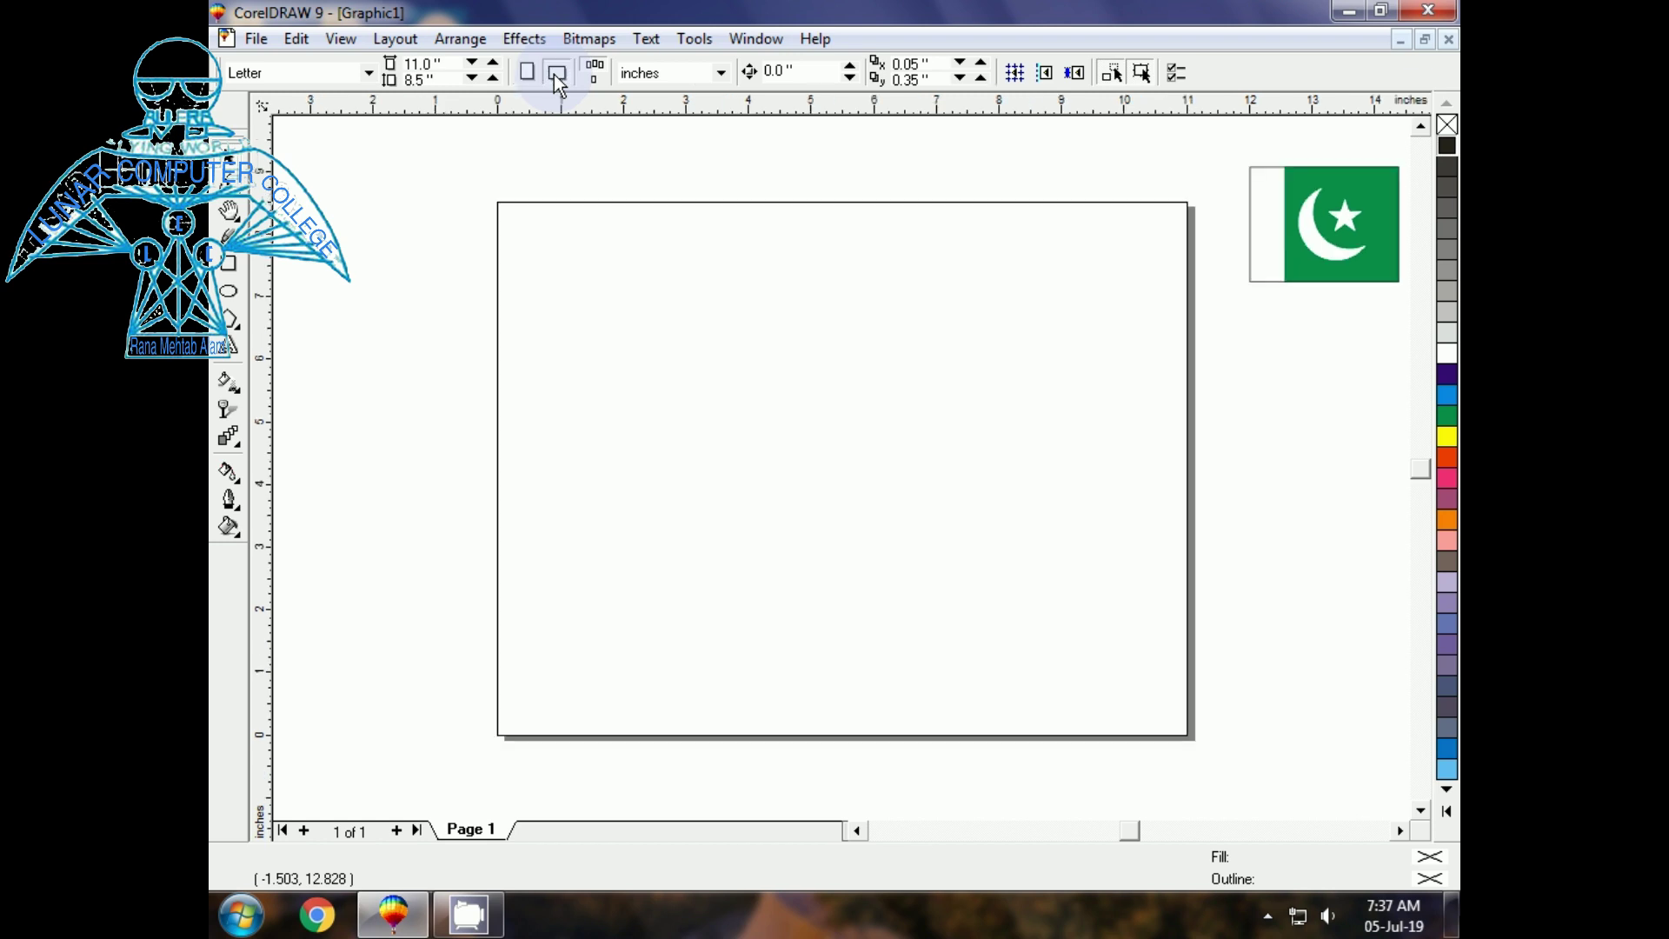
{"action": "left_click", "coordinate": [231, 272]}
{"action": "double_click", "coordinate": [231, 268]}
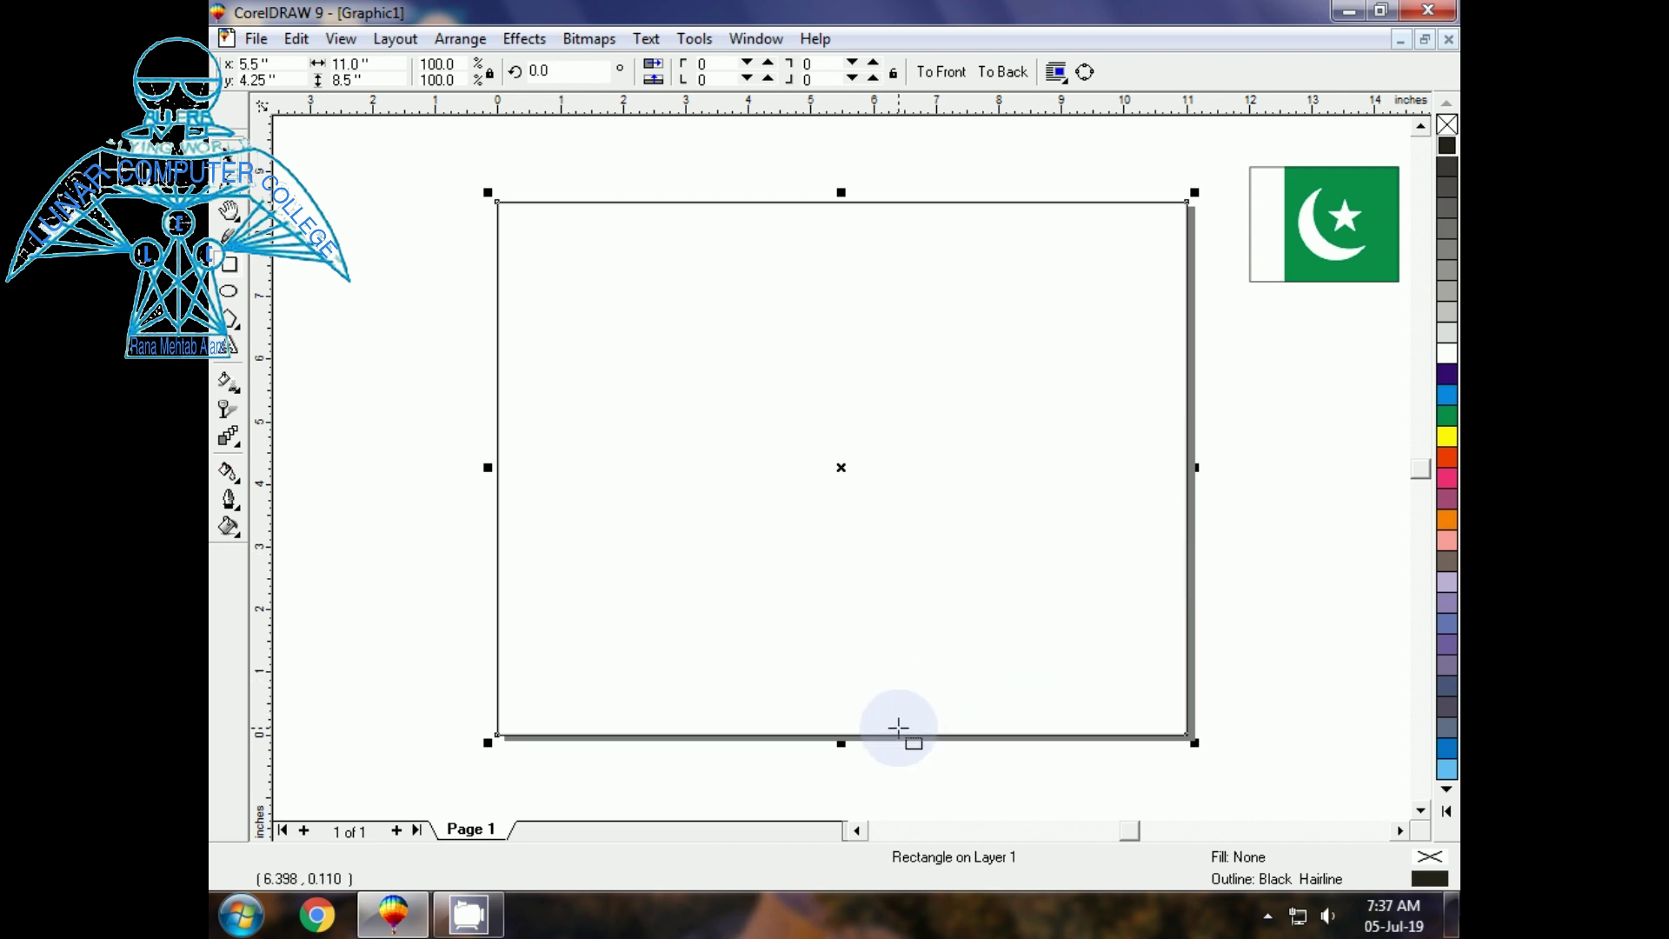
Make a narrower copy of the page rectangle, about 8.2 inches wide and aligned to the page's right edge, keeping the original
{"action": "left_click_drag", "start_coordinate": [485, 467], "coordinate": [695, 474]}
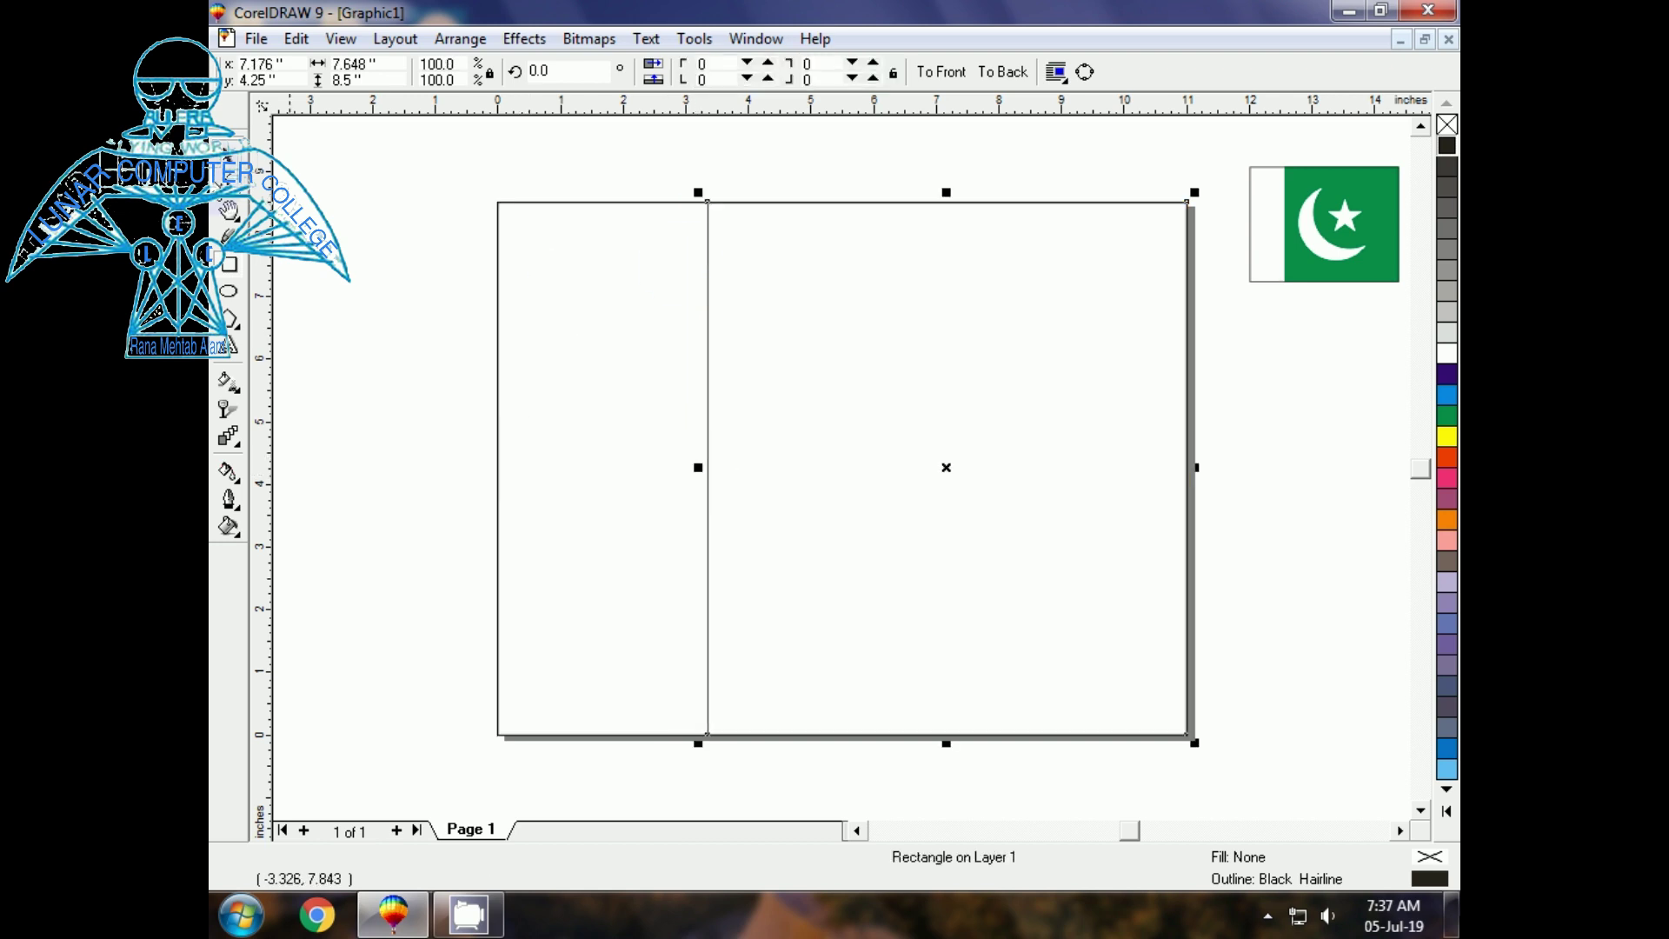
{"action": "left_click", "coordinate": [539, 243]}
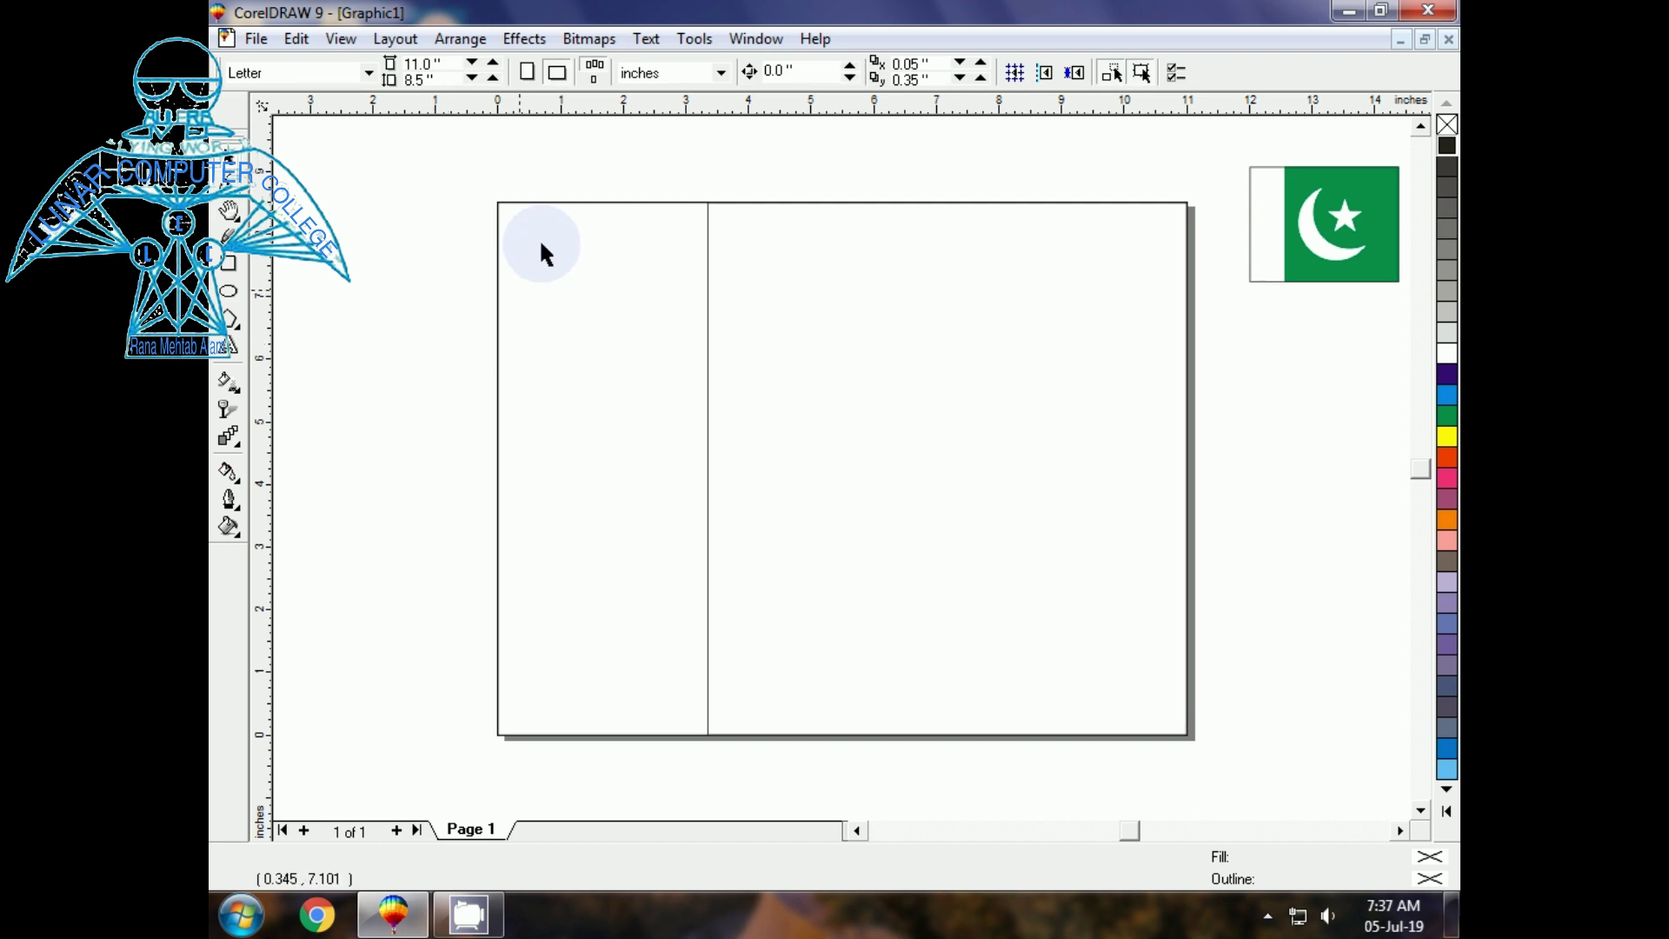
{"action": "left_click", "coordinate": [569, 205]}
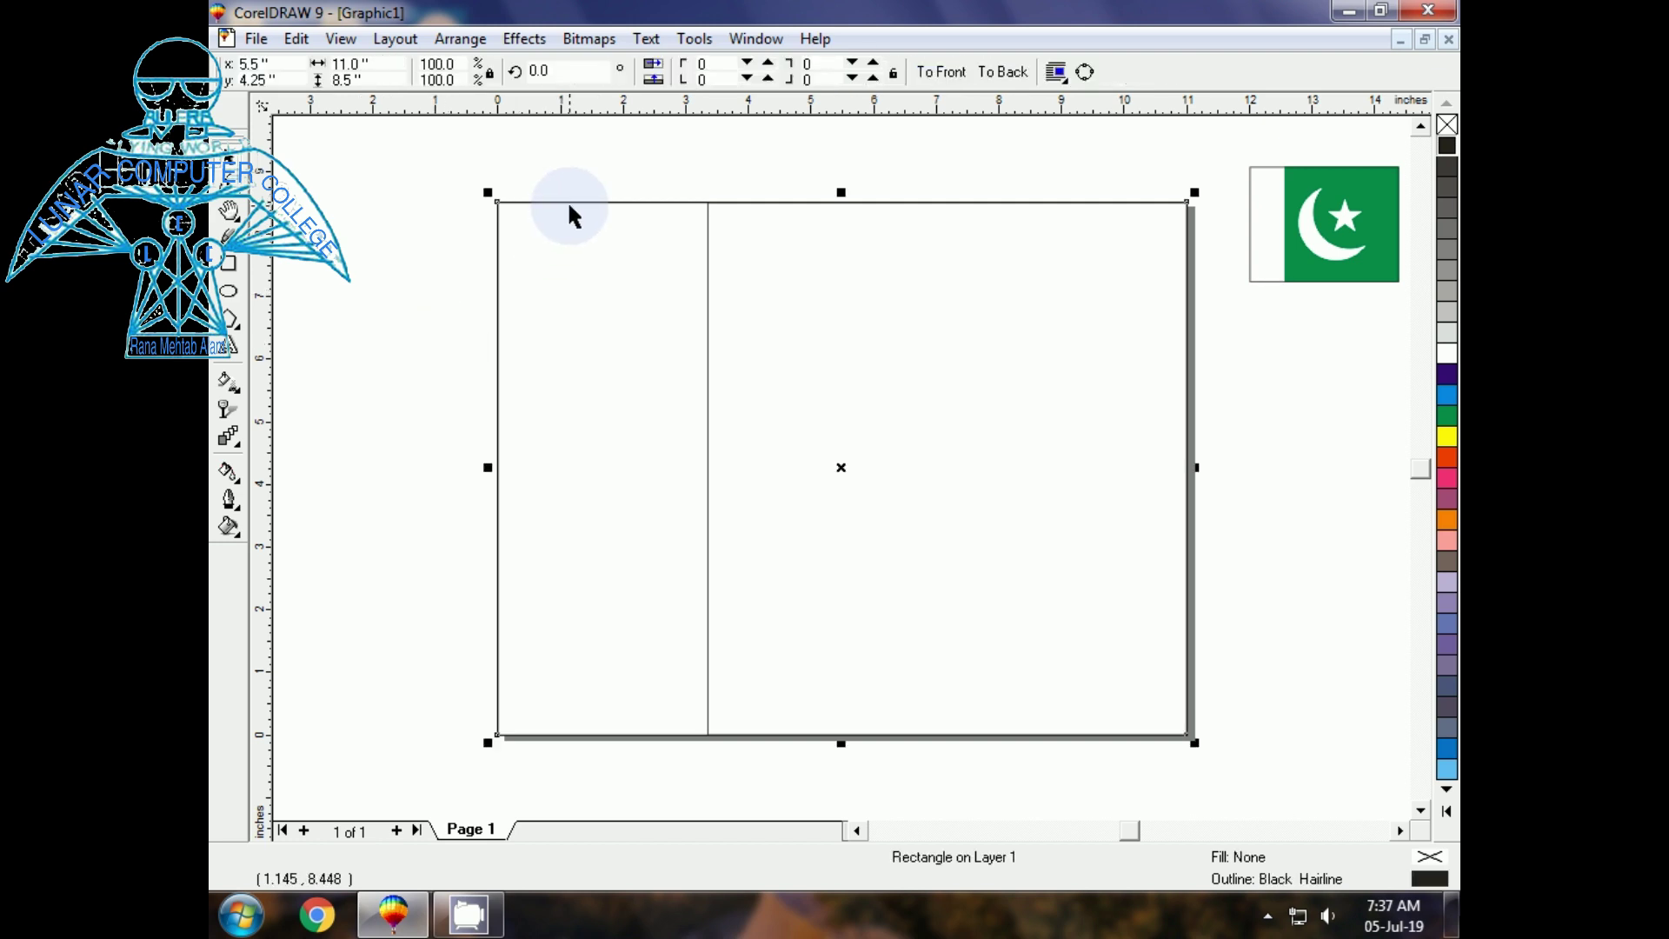
{"action": "left_click", "coordinate": [706, 370]}
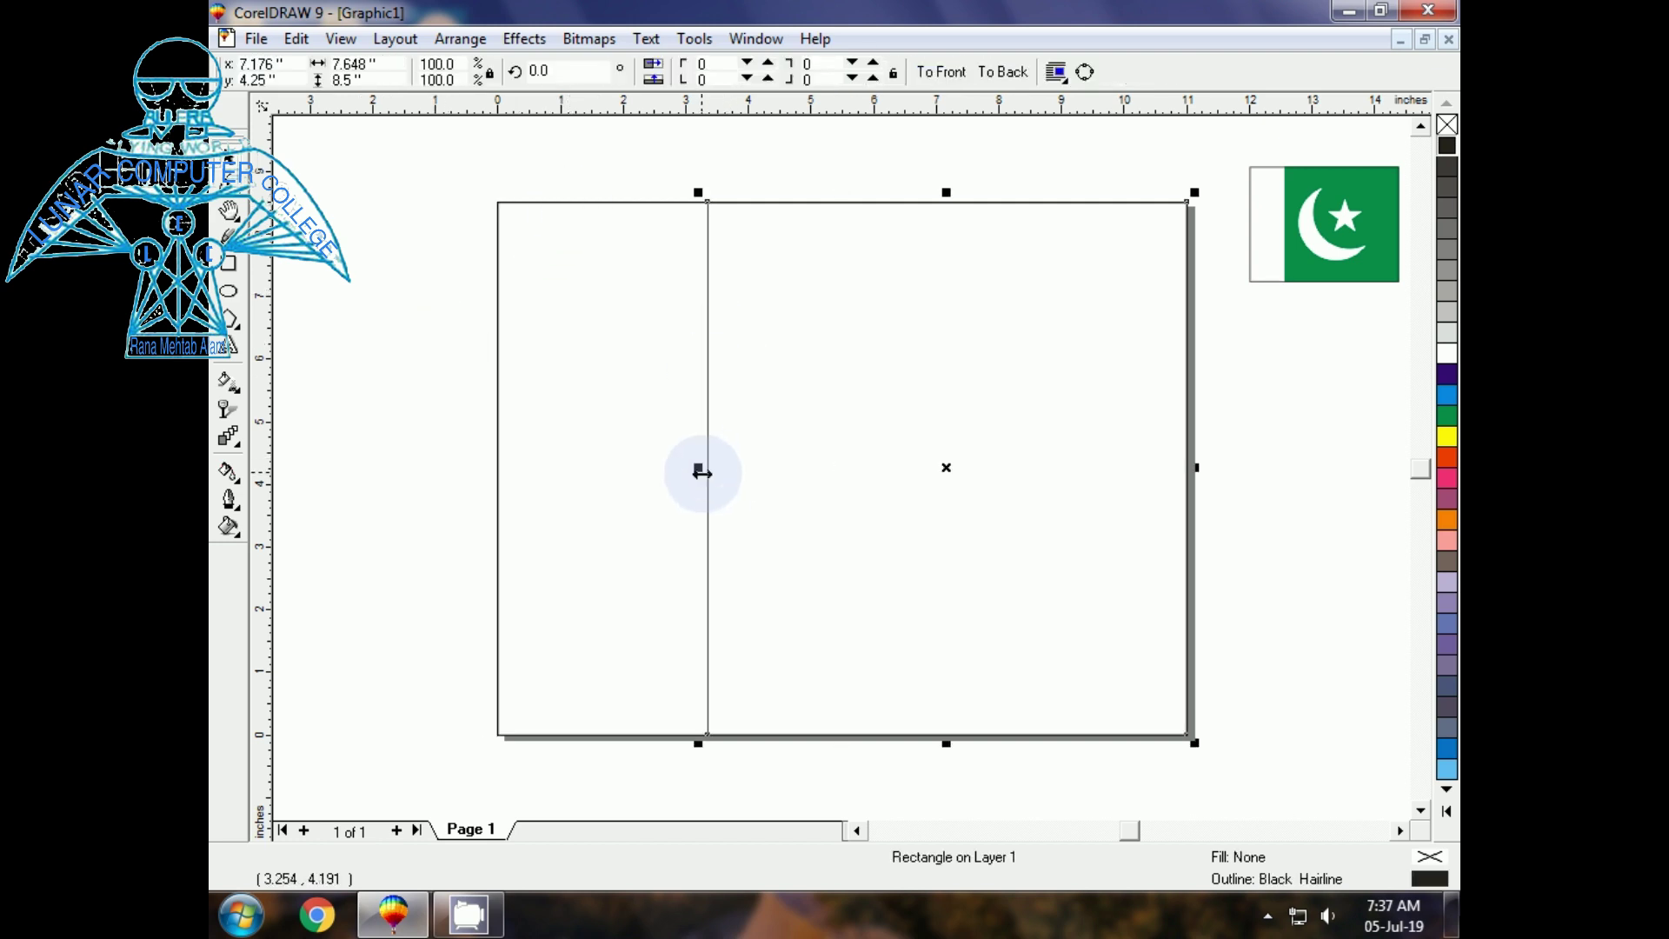
{"action": "left_click_drag", "start_coordinate": [700, 470], "coordinate": [666, 470]}
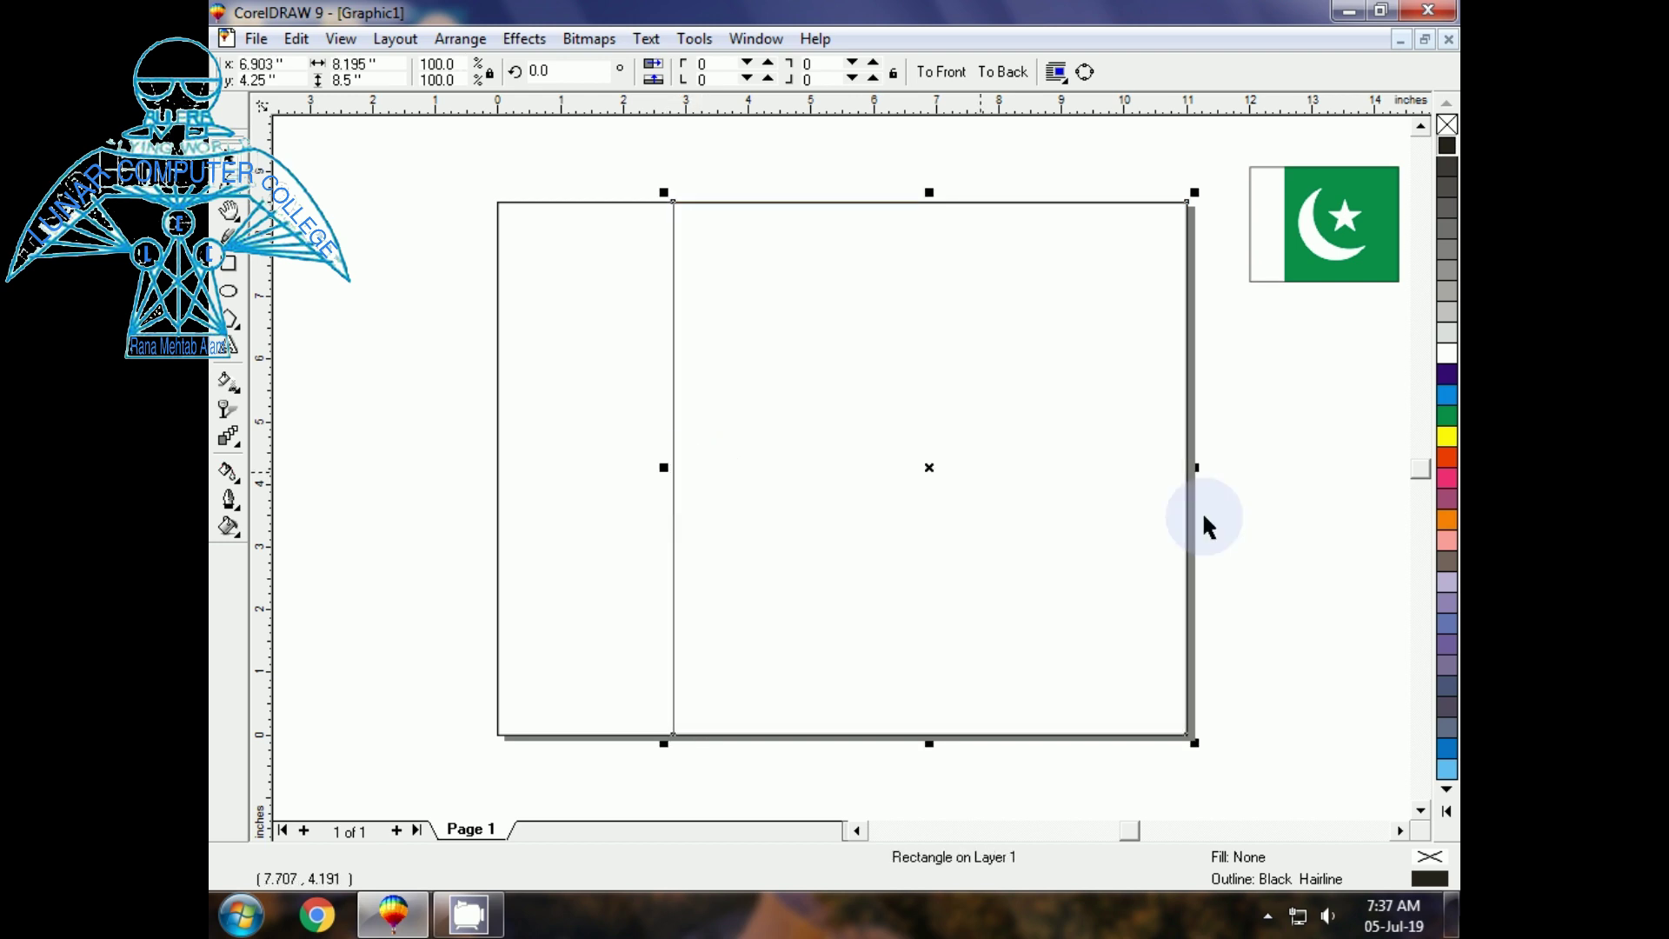
Give the narrower rectangle a green fill and a green outline
{"action": "left_click", "coordinate": [1448, 419]}
{"action": "right_click", "coordinate": [1452, 426]}
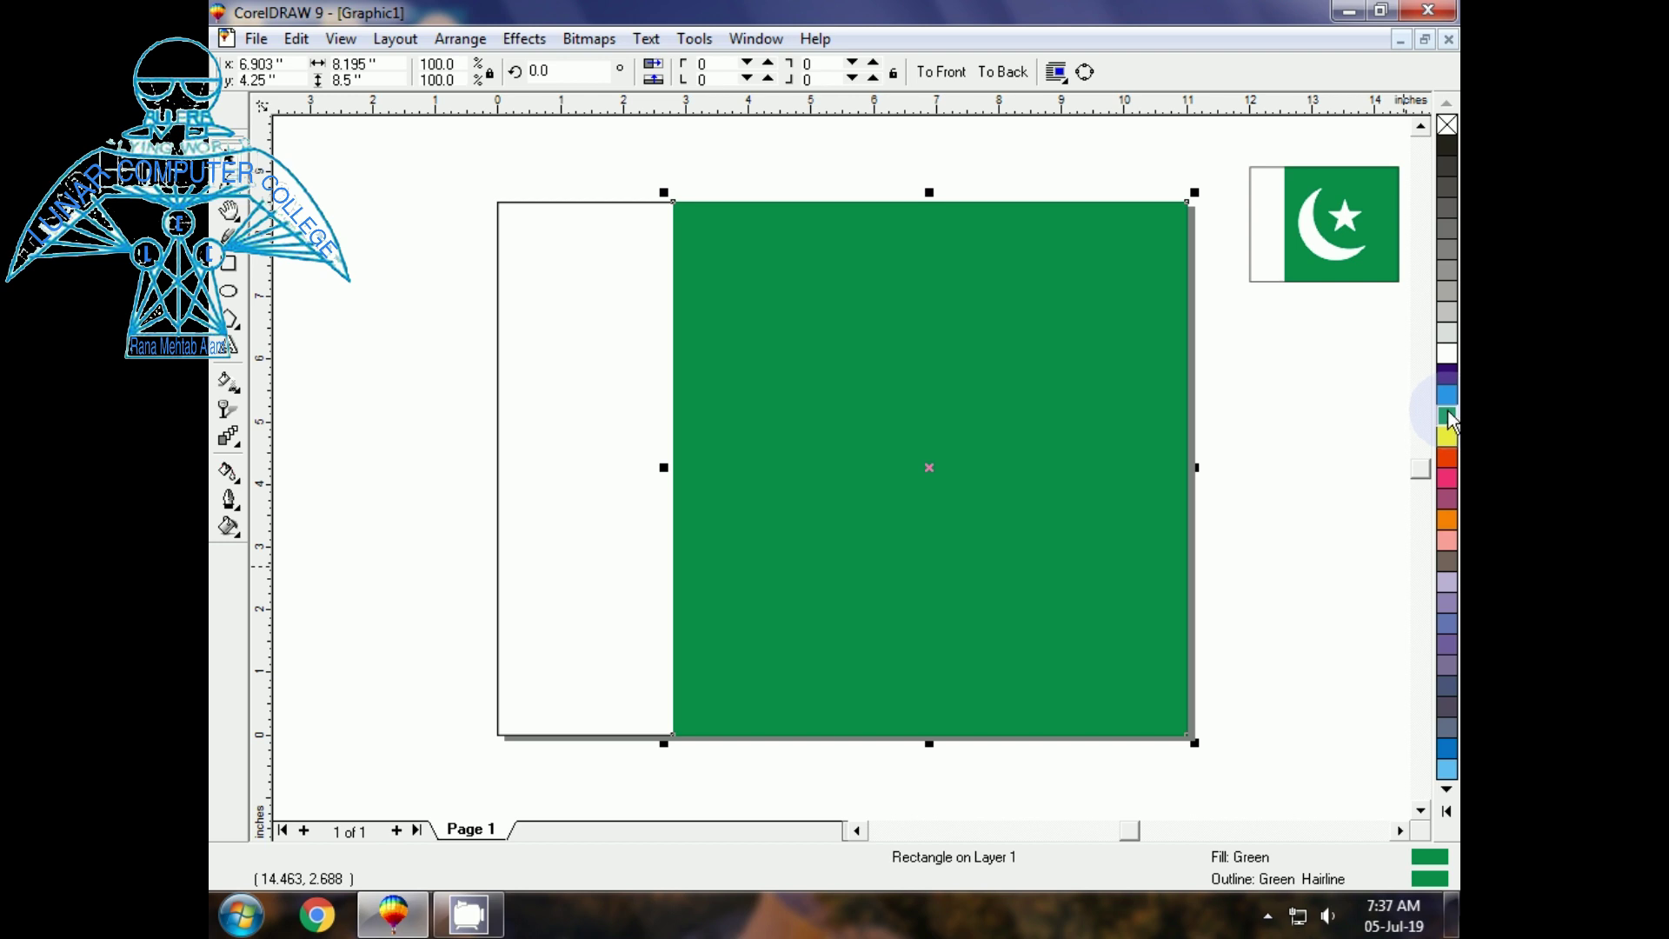
{"action": "left_click", "coordinate": [442, 520]}
{"action": "left_click", "coordinate": [888, 489]}
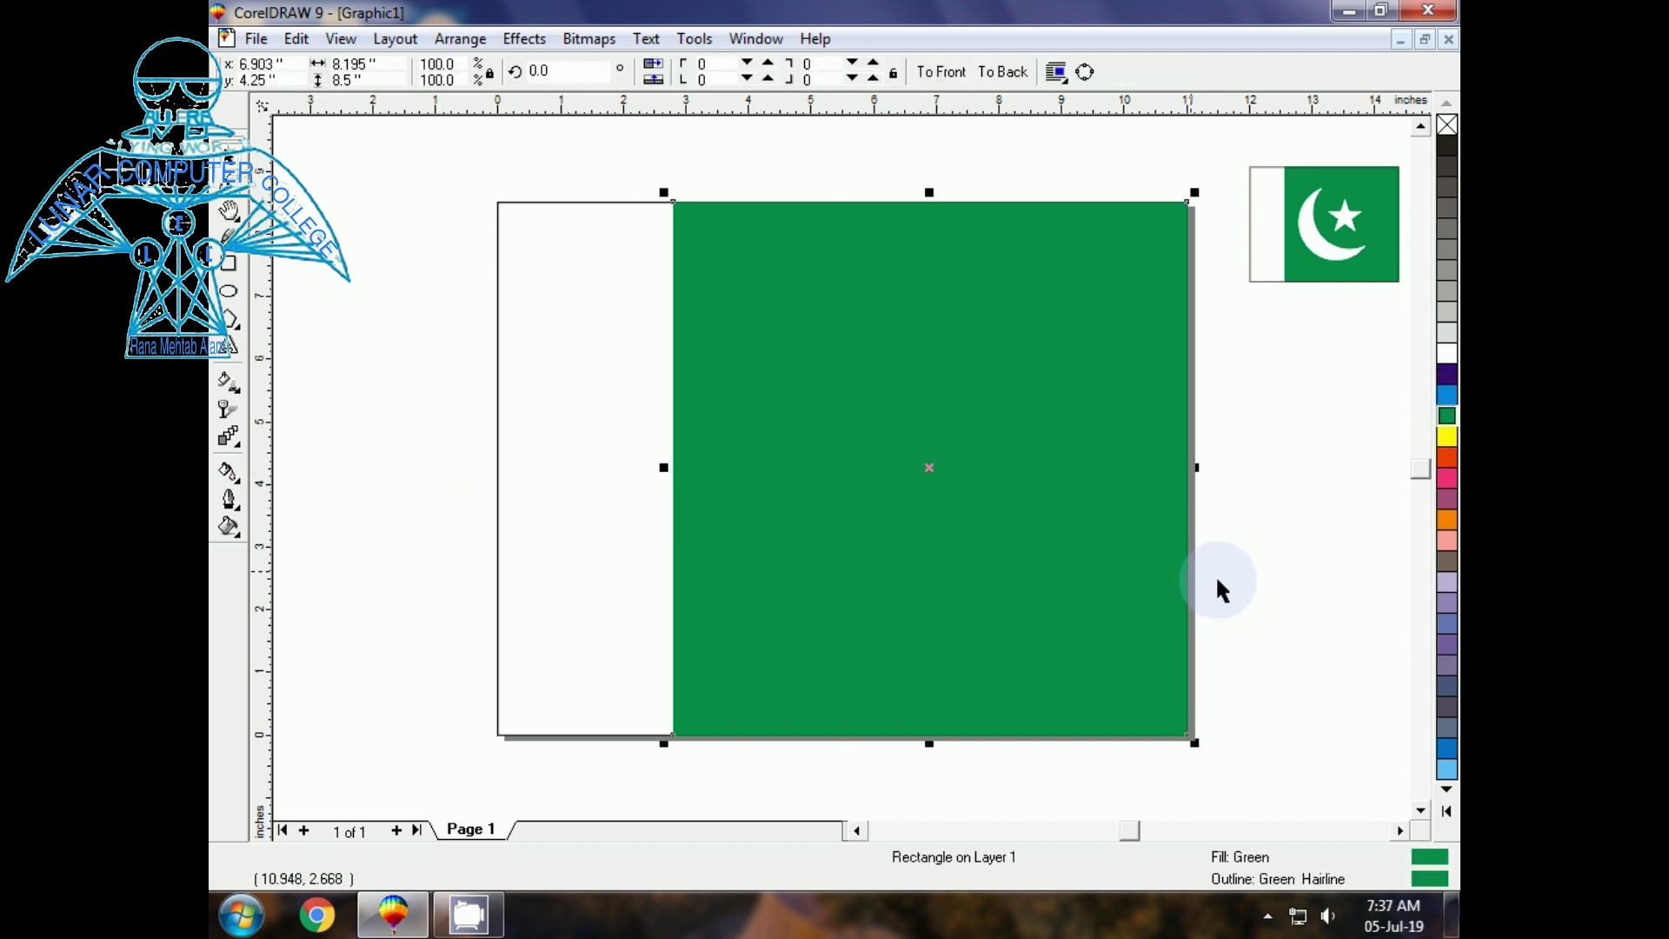
{"action": "left_click", "coordinate": [1296, 608]}
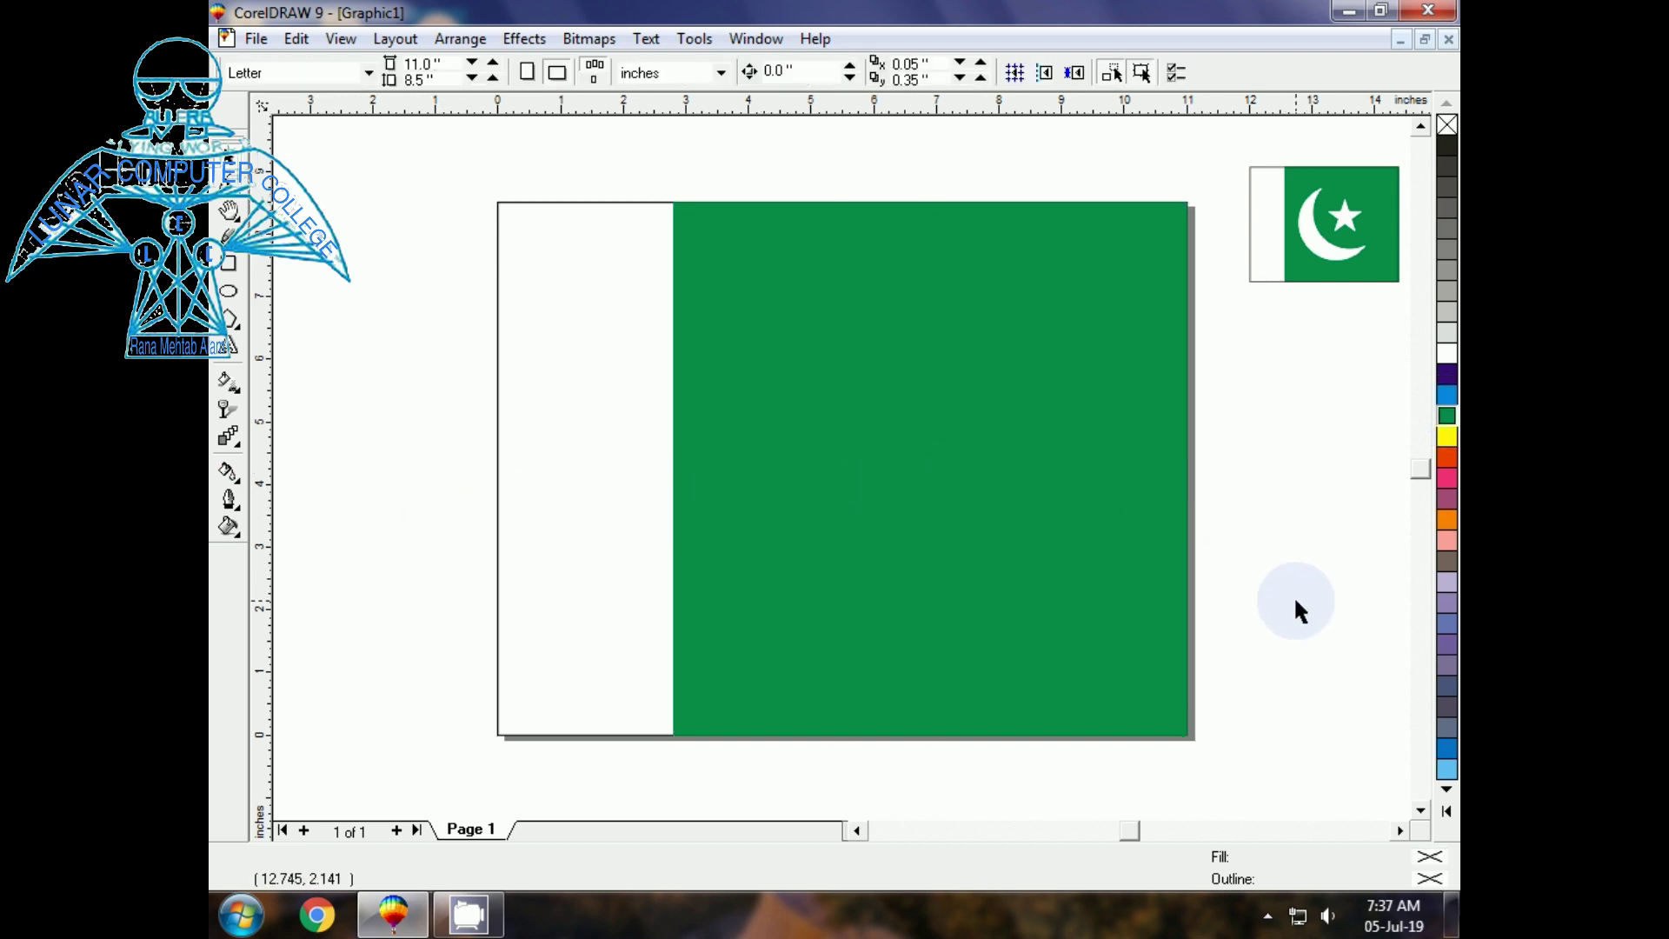
Extend the green rectangle's left side slightly so it is about 8.25 inches wide
{"action": "left_click", "coordinate": [790, 344]}
{"action": "left_click", "coordinate": [587, 440]}
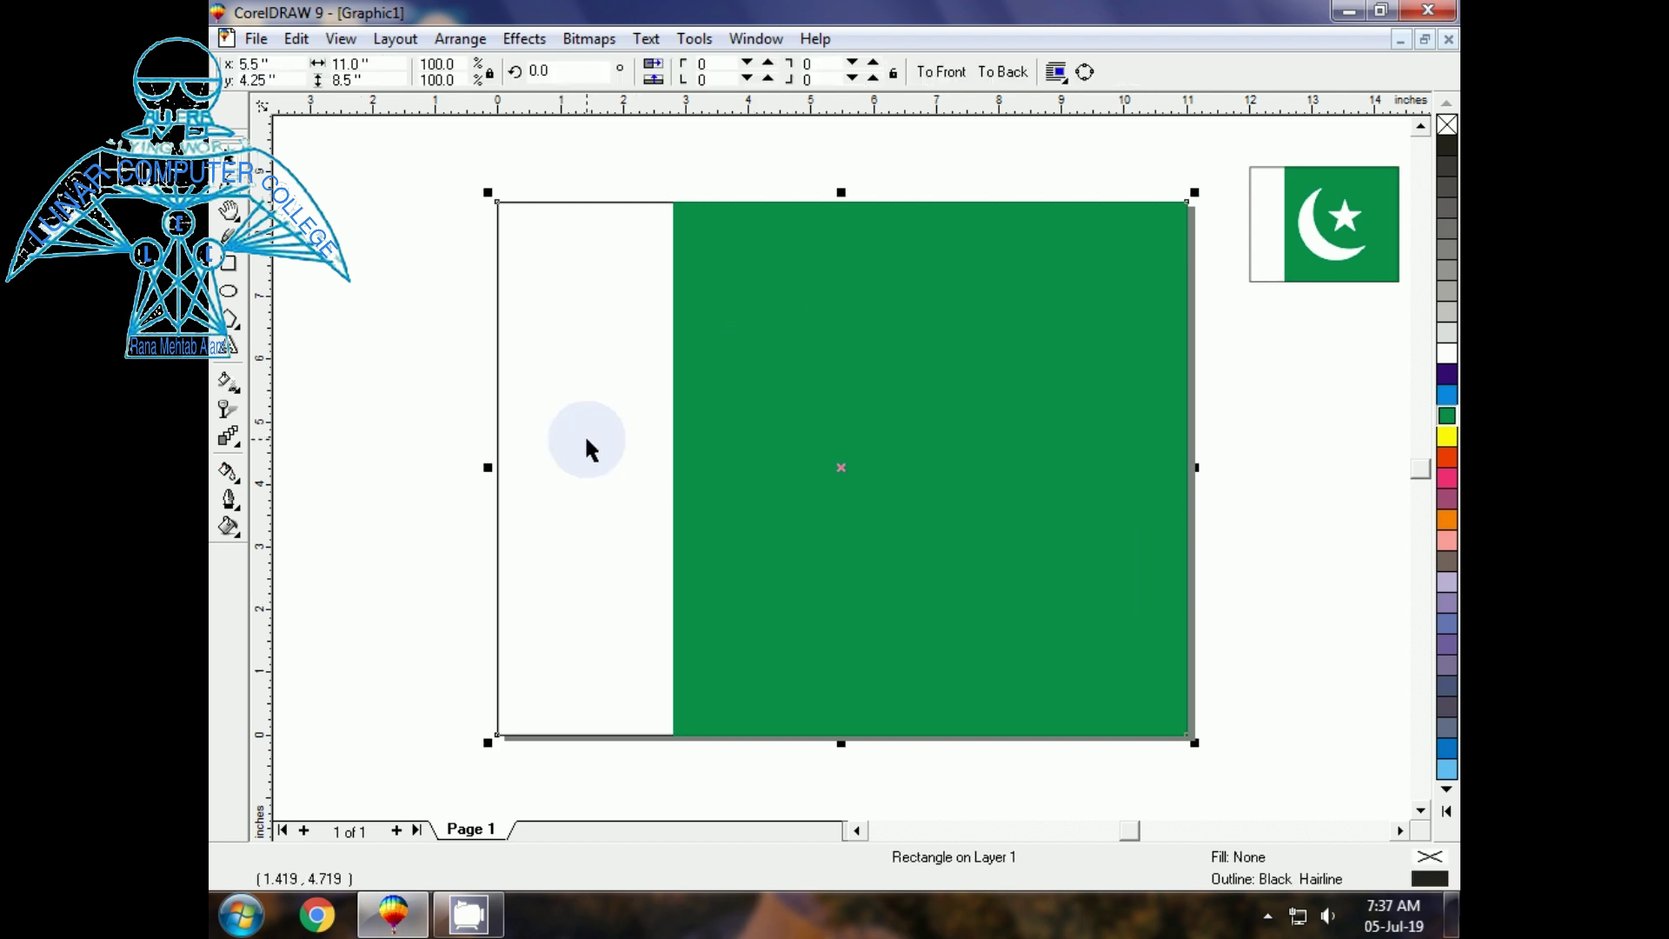
{"action": "key", "text": "Tab"}
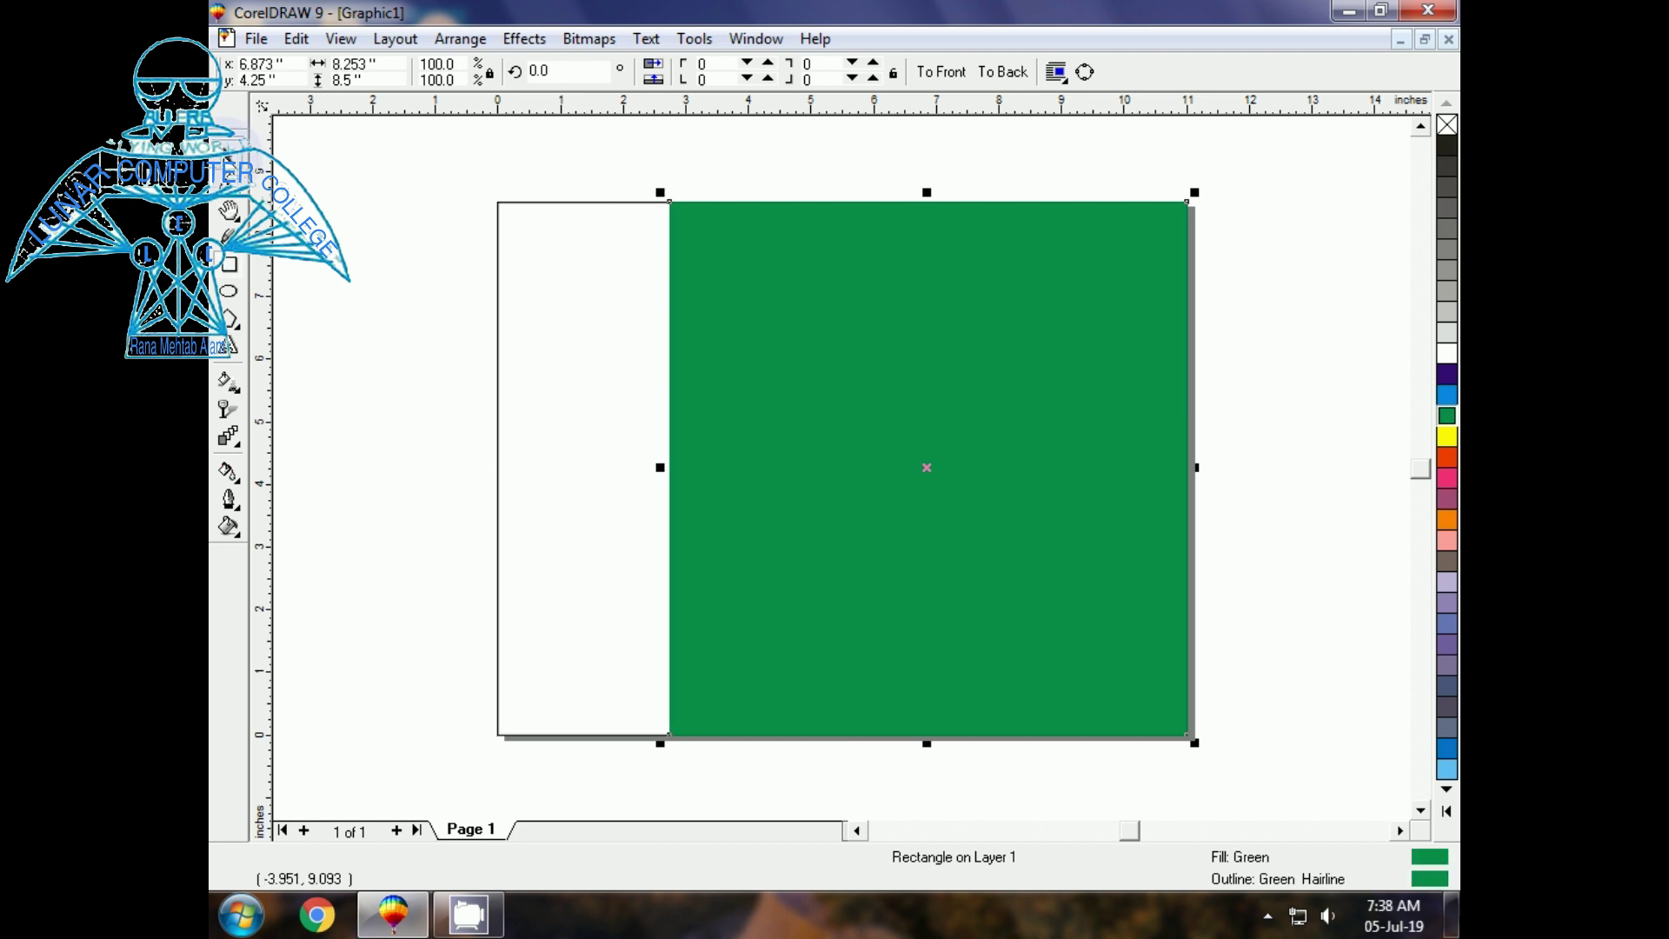
{"action": "key", "text": "F10"}
{"action": "left_click", "coordinate": [383, 497]}
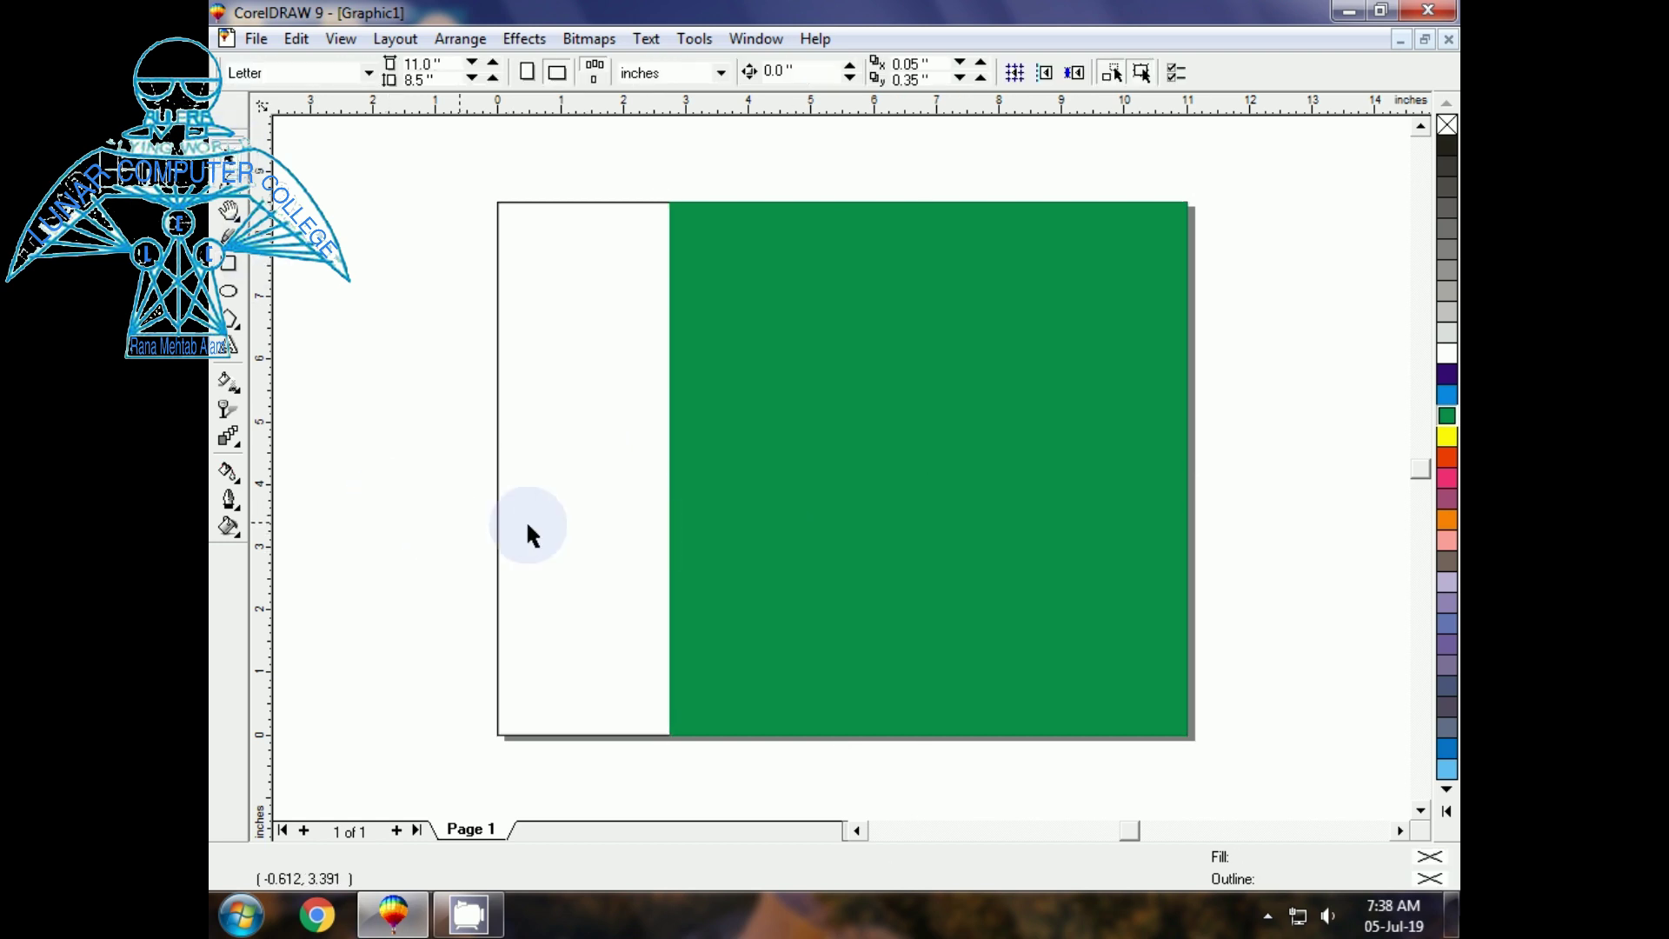
Draw a circle about 4.7 inches across and position it at the centre of the green area
{"action": "left_click", "coordinate": [230, 293]}
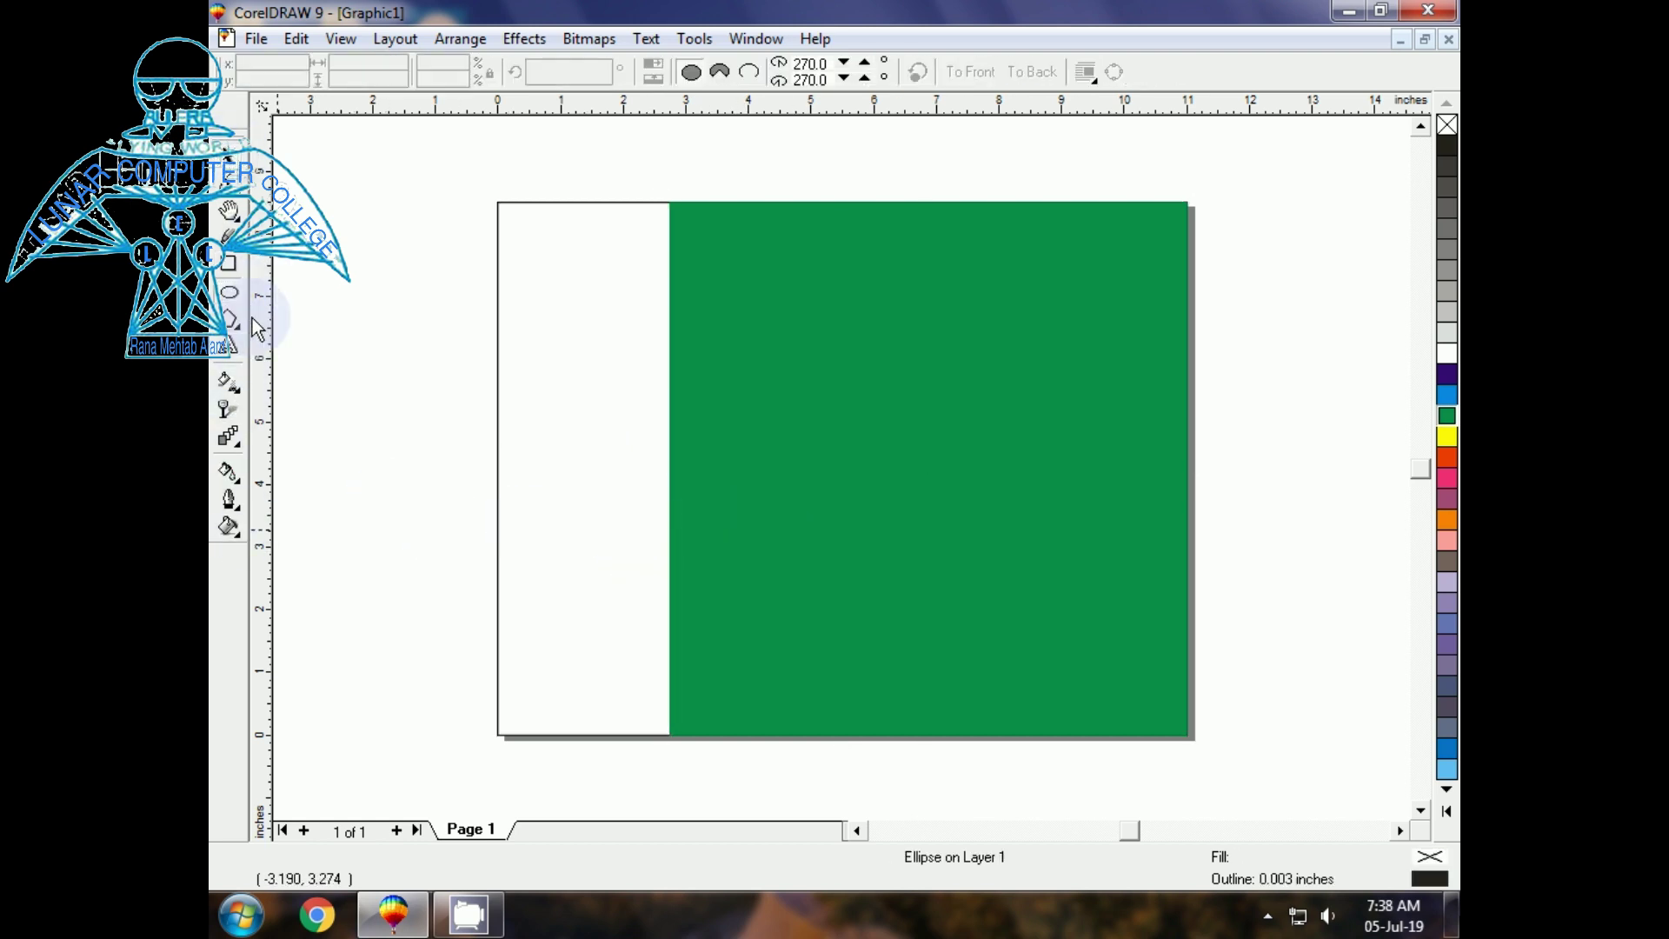
{"action": "left_click_drag", "start_coordinate": [835, 409], "coordinate": [1128, 703]}
{"action": "left_click_drag", "start_coordinate": [984, 556], "coordinate": [929, 464]}
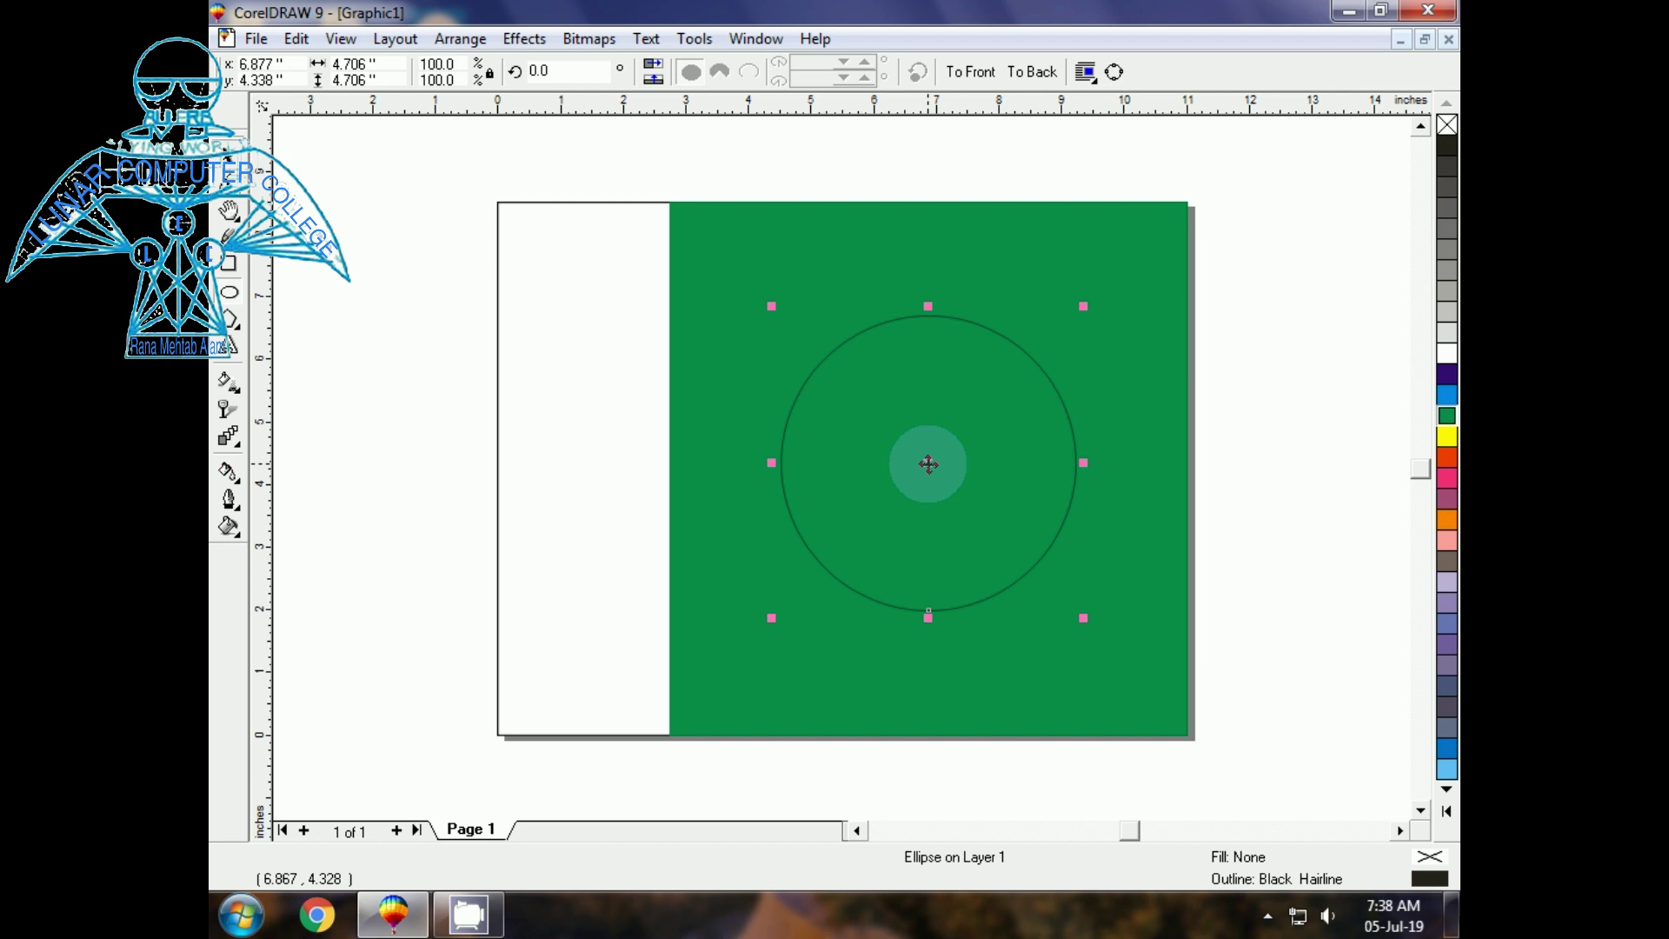
{"action": "left_click", "coordinate": [928, 463]}
{"action": "left_click", "coordinate": [228, 157]}
{"action": "left_click", "coordinate": [1310, 437]}
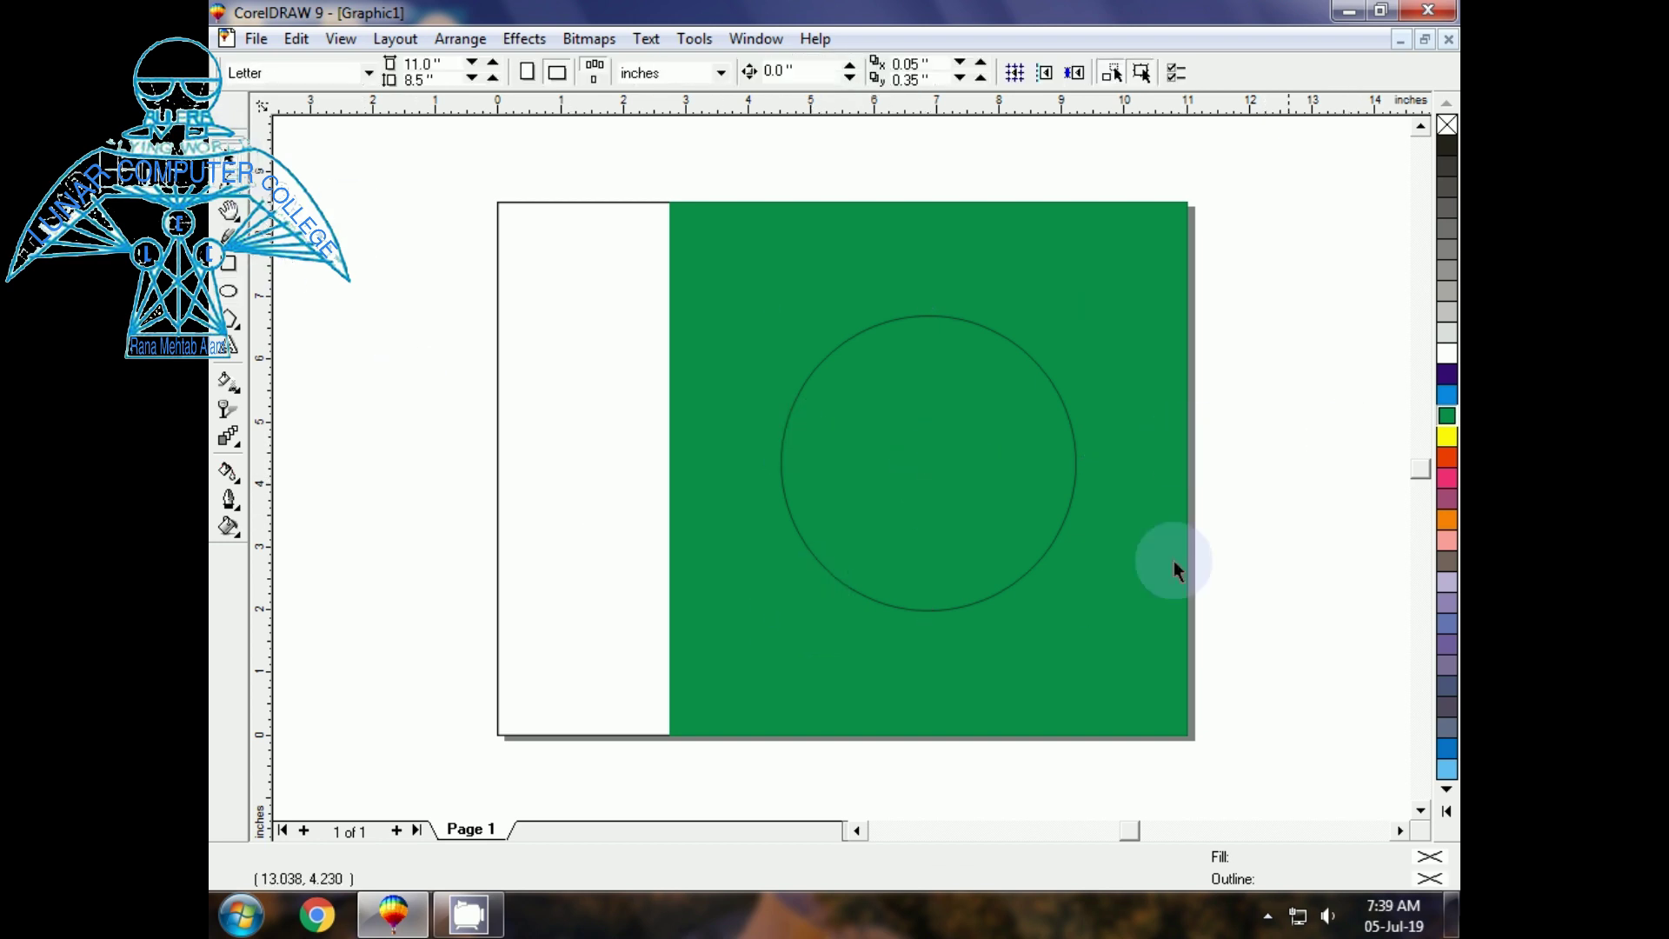
Enlarge the circle around its centre to about 5.9 inches in diameter
{"action": "left_click", "coordinate": [979, 596]}
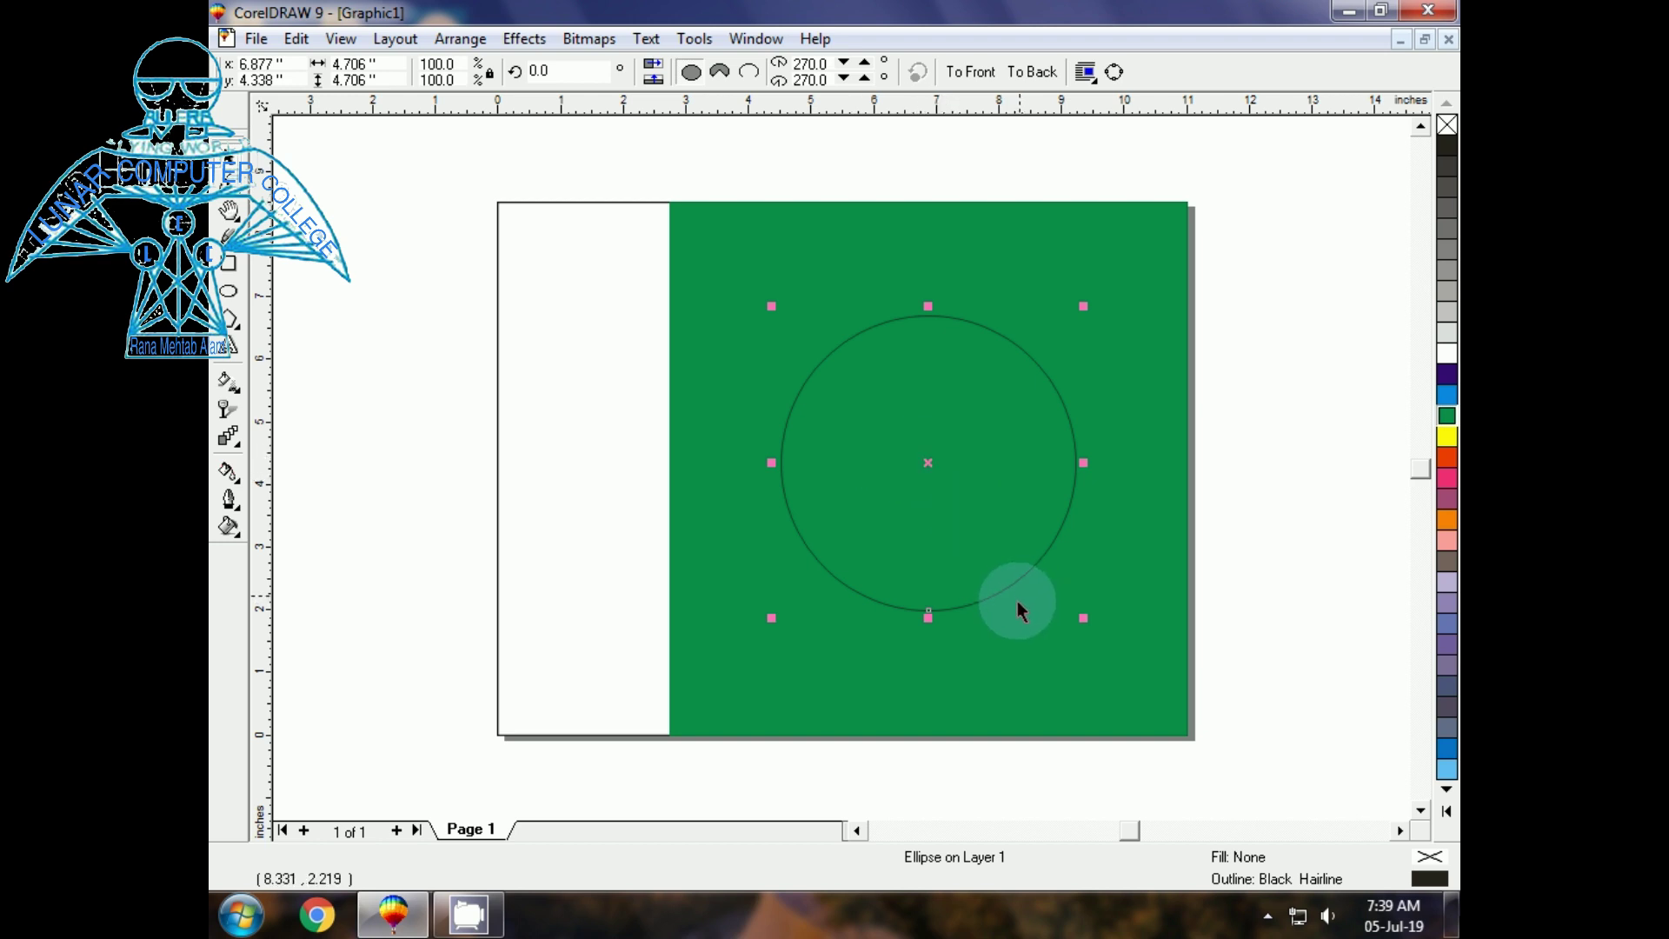
{"action": "left_click_drag", "start_coordinate": [1083, 618], "coordinate": [1091, 644]}
{"action": "left_click", "coordinate": [1103, 678], "text": "shift"}
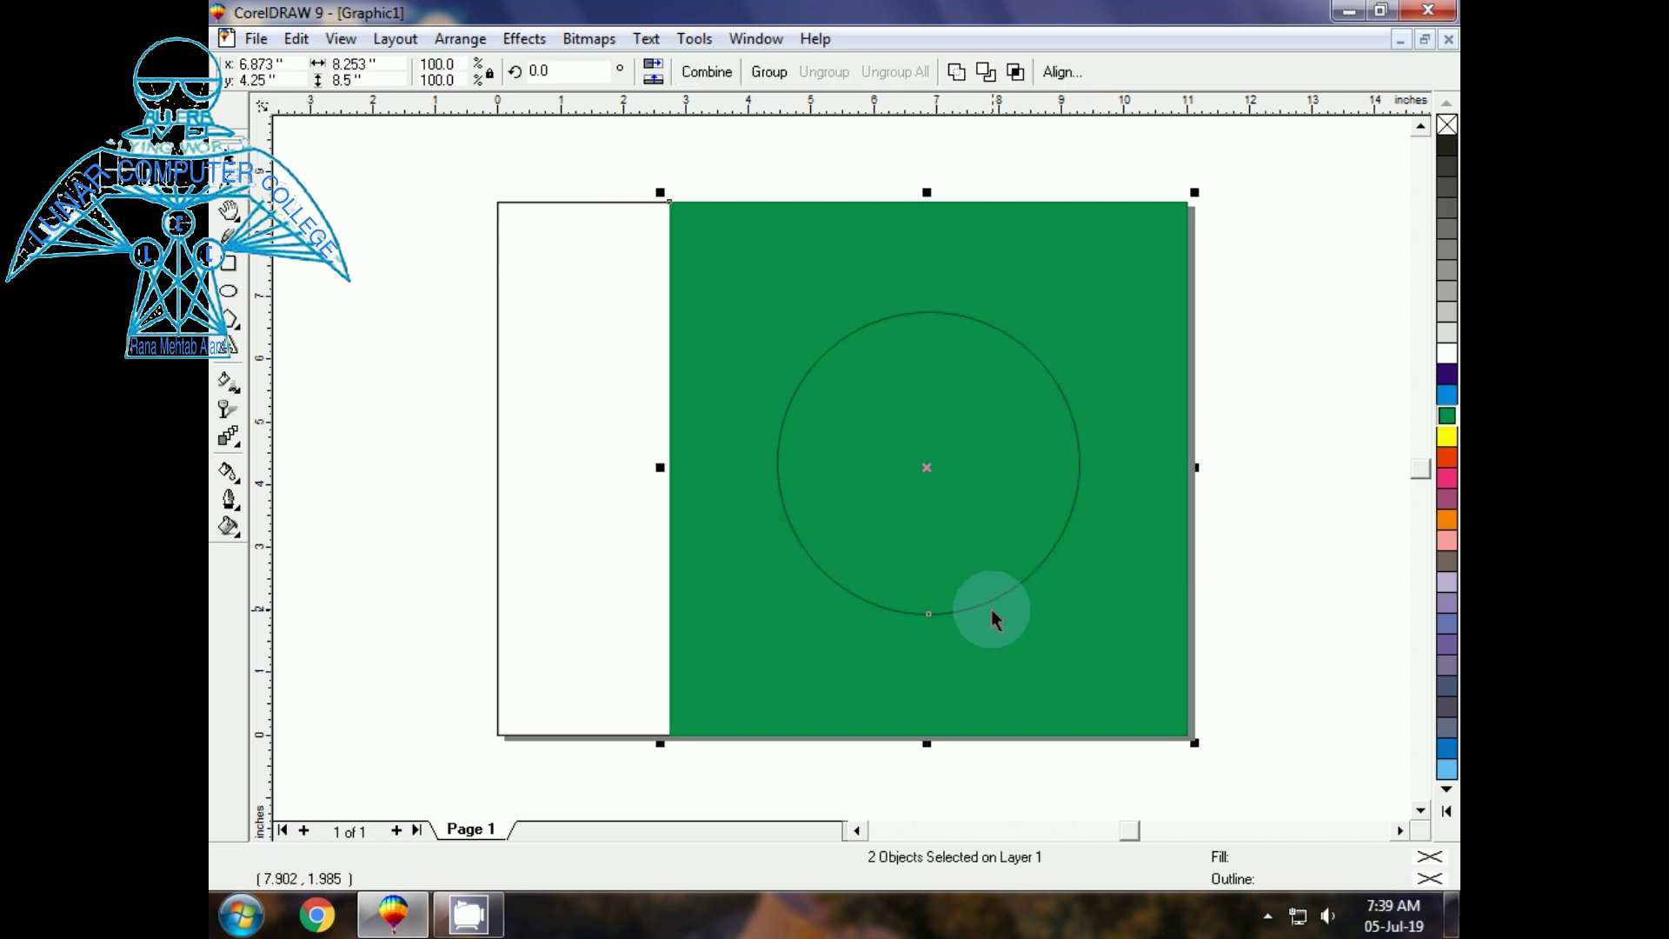
{"action": "left_click", "coordinate": [1321, 474]}
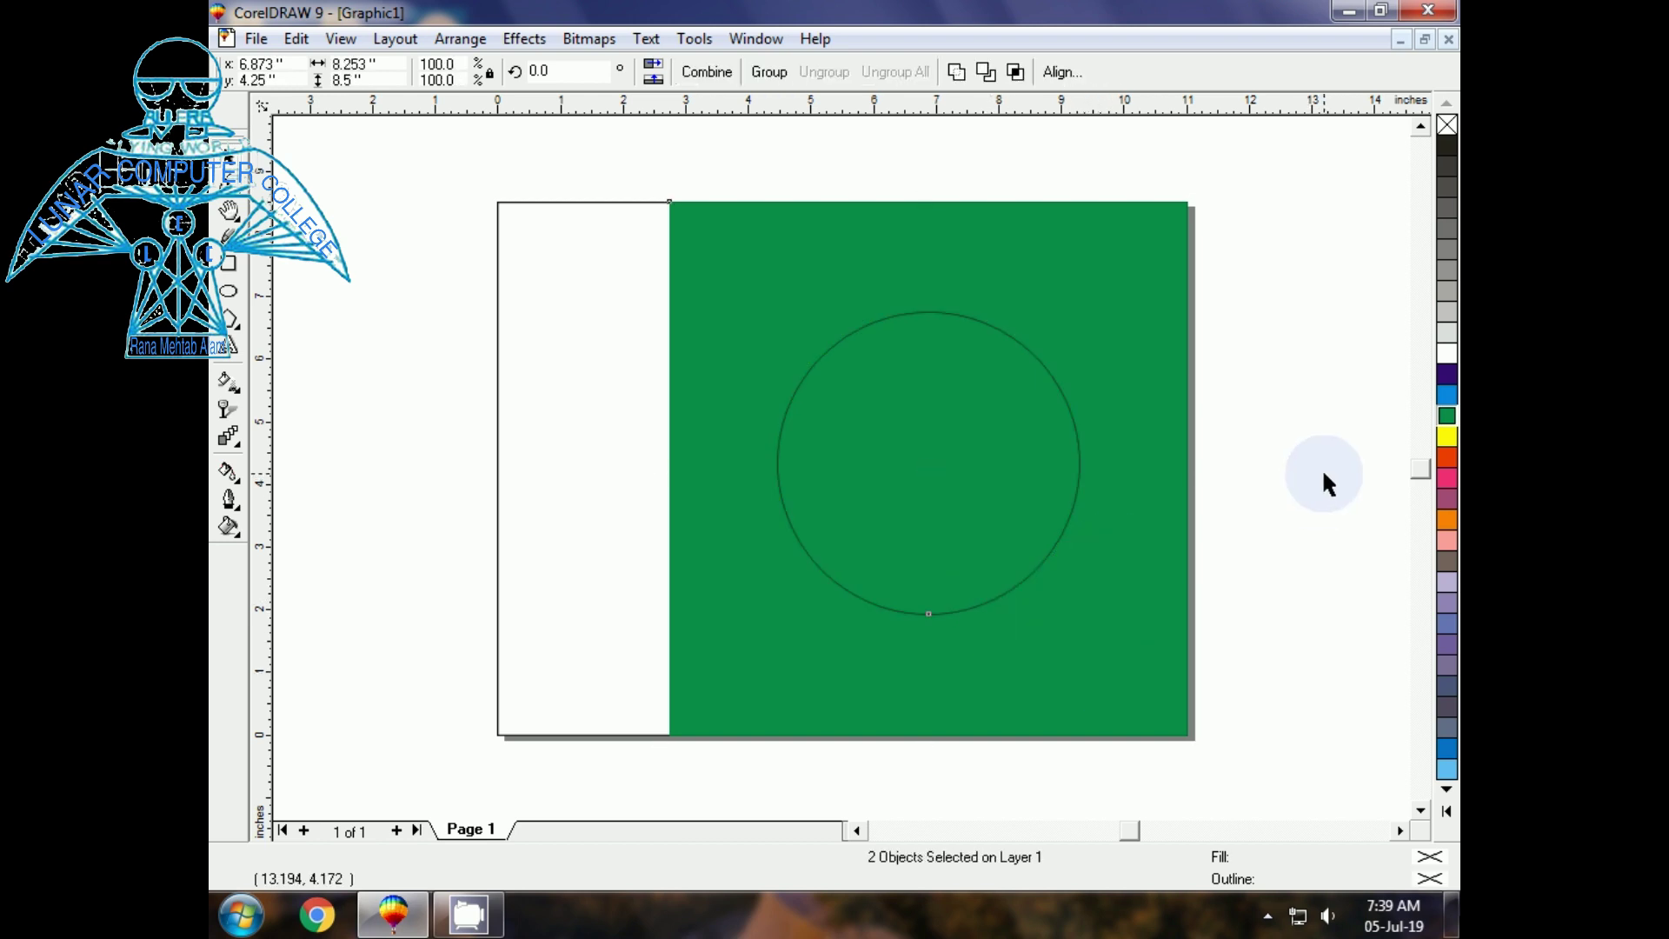
{"action": "left_click", "coordinate": [1035, 574]}
{"action": "left_click_drag", "start_coordinate": [1084, 619], "coordinate": [1123, 652]}
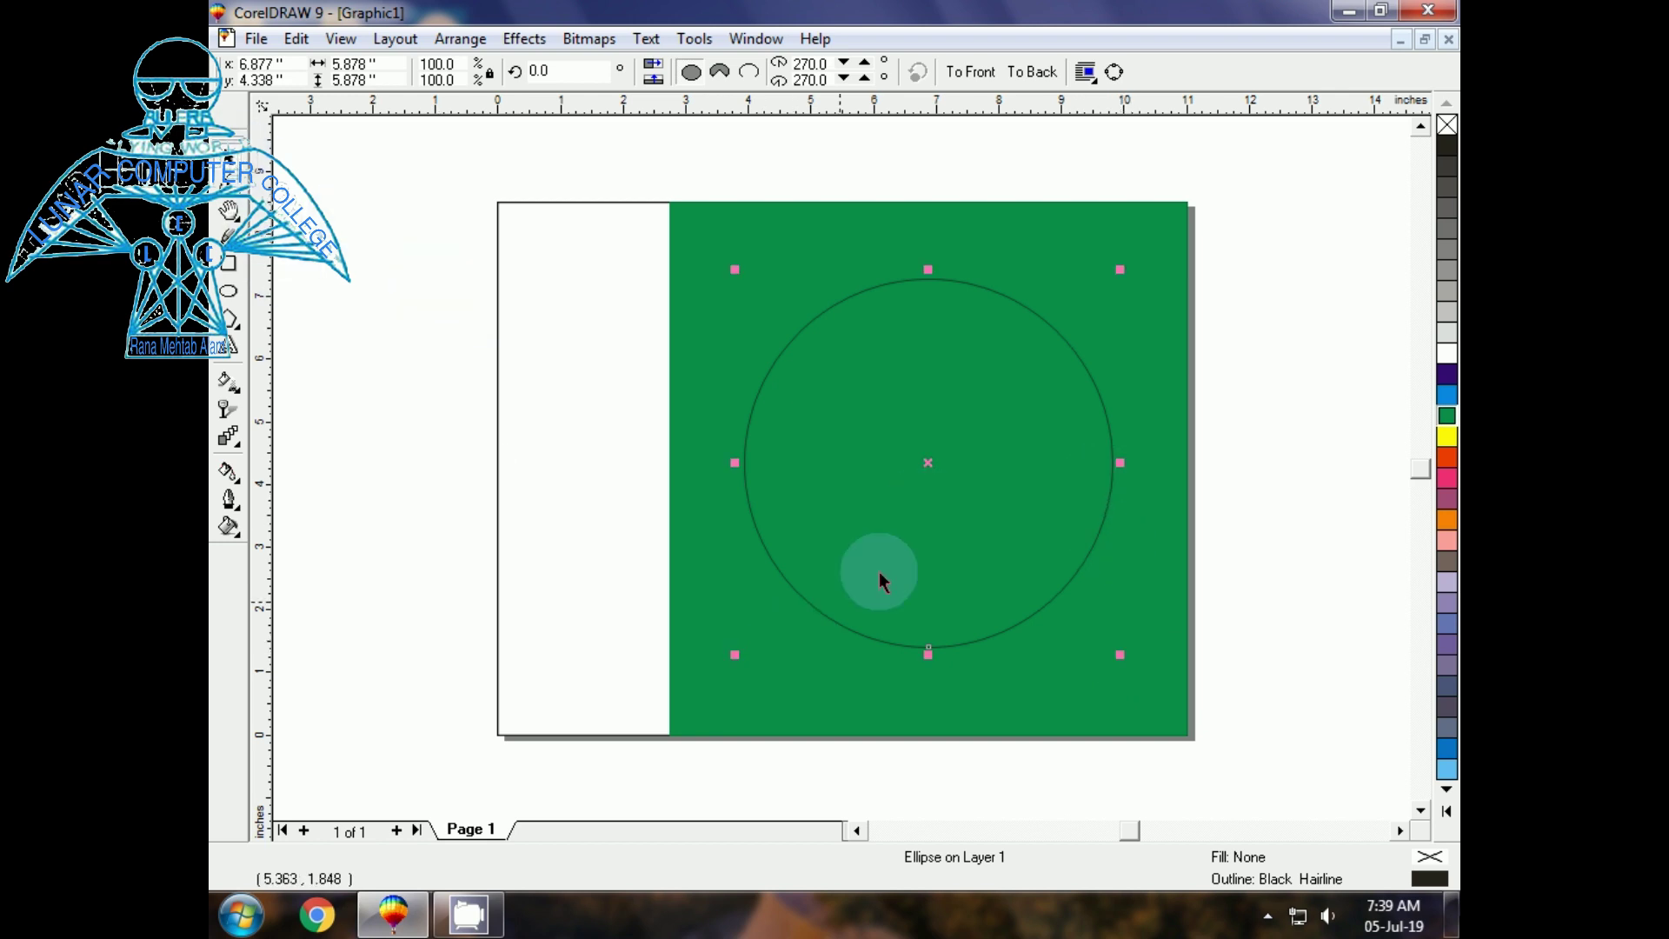
{"action": "left_click", "coordinate": [931, 462]}
{"action": "left_click_drag", "start_coordinate": [932, 461], "coordinate": [965, 437]}
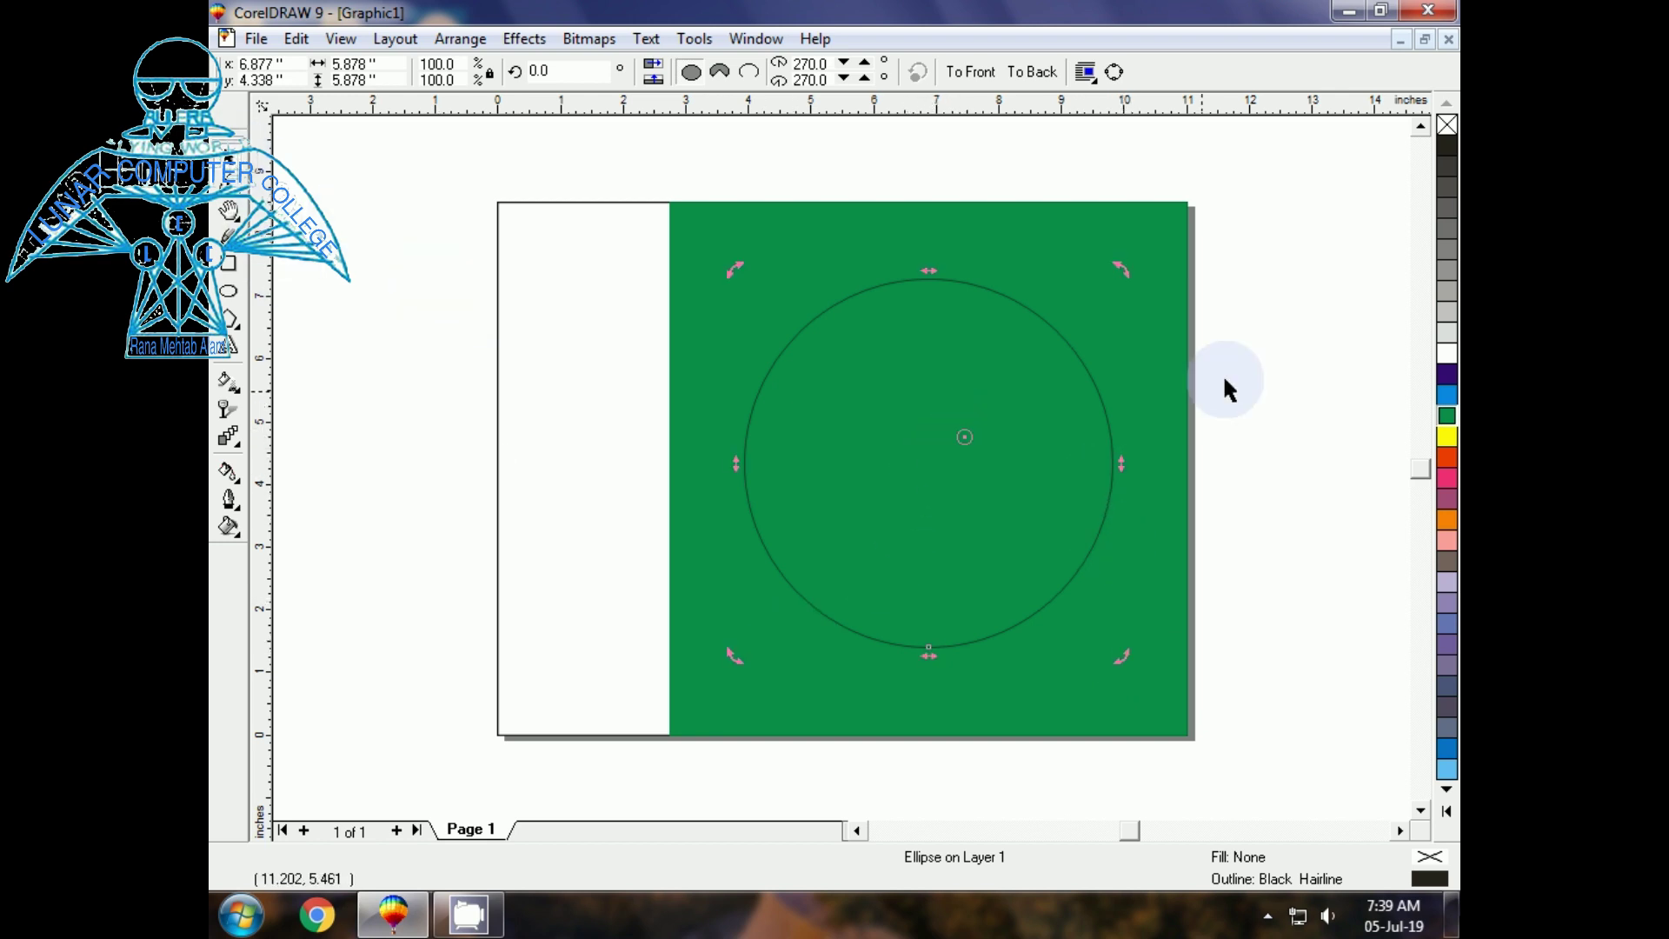
{"action": "left_click", "coordinate": [1226, 387]}
Place a copy of the circle offset about 1 inch to the right and 1 inch up, keeping the original
{"action": "left_click", "coordinate": [1035, 615]}
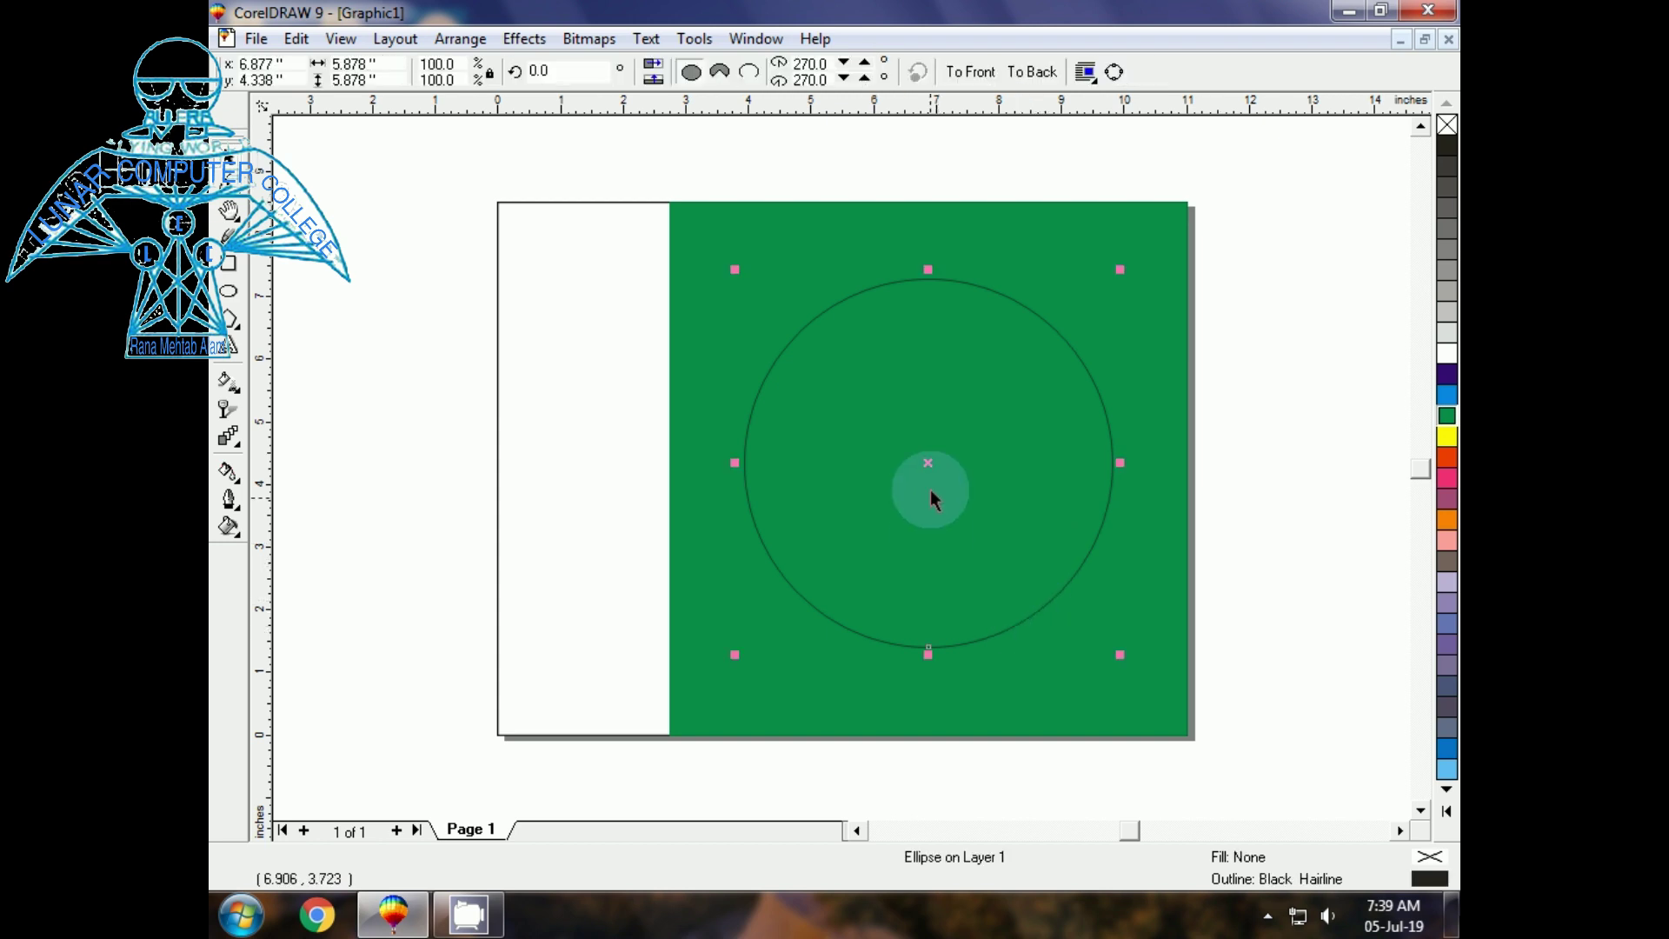
{"action": "left_click_drag", "start_coordinate": [928, 462], "coordinate": [992, 400]}
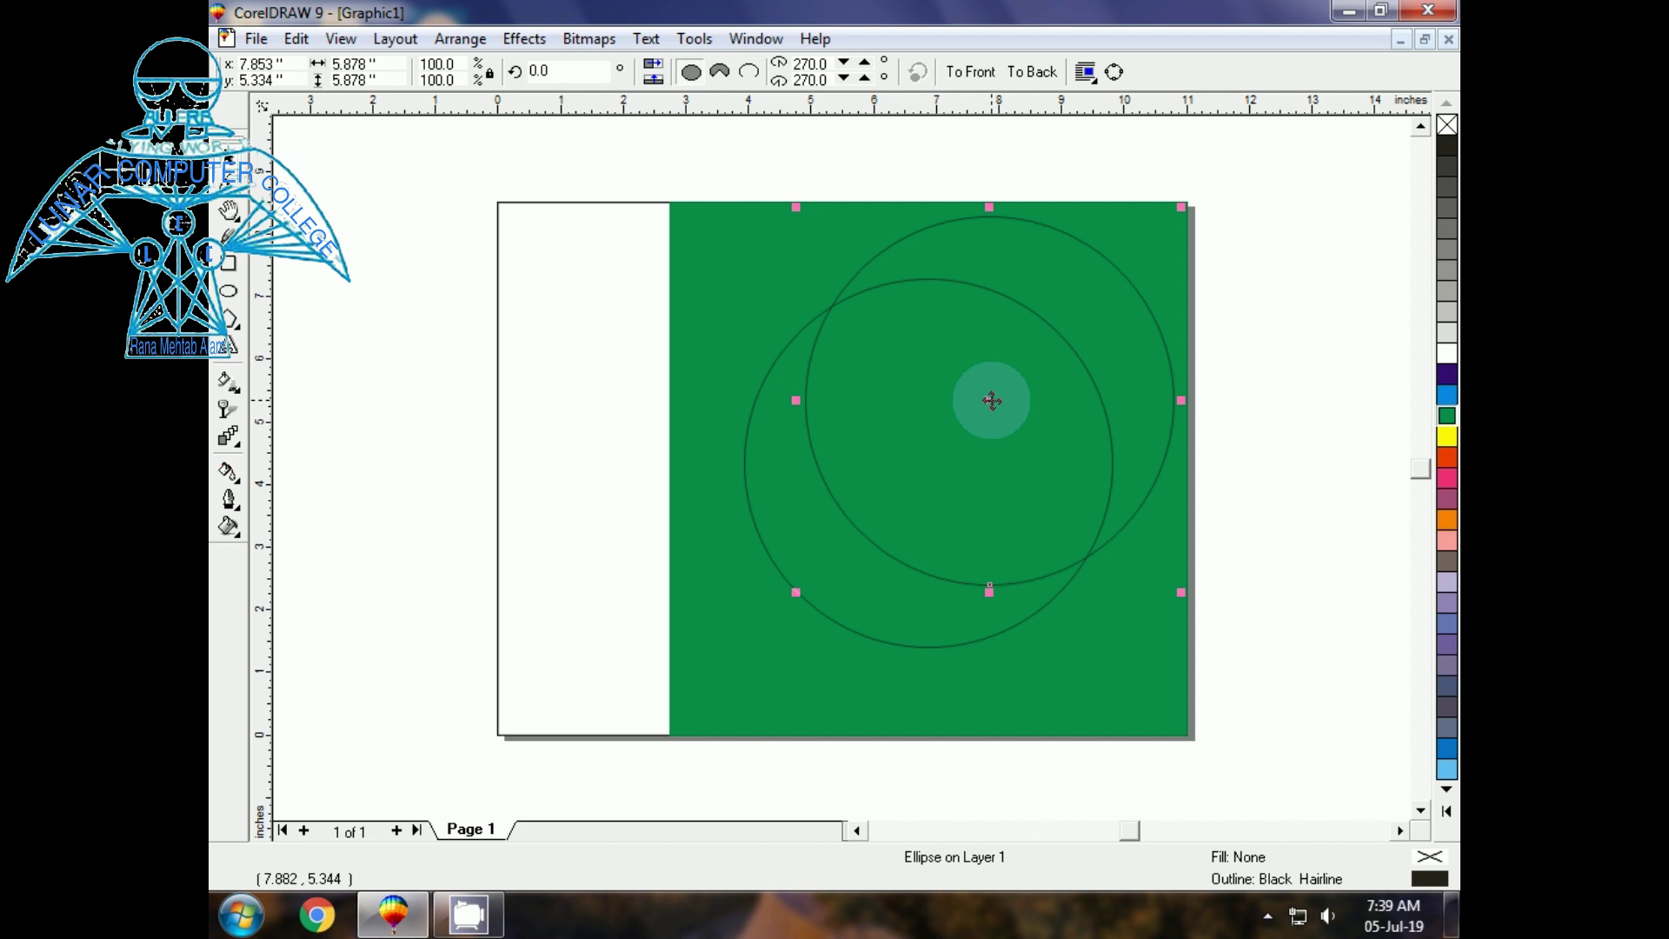
{"action": "left_click", "coordinate": [367, 384]}
Trim the original circle with the overlapping copy, and delete the copy to leave a crescent
{"action": "left_click_drag", "start_coordinate": [1355, 150], "coordinate": [709, 755]}
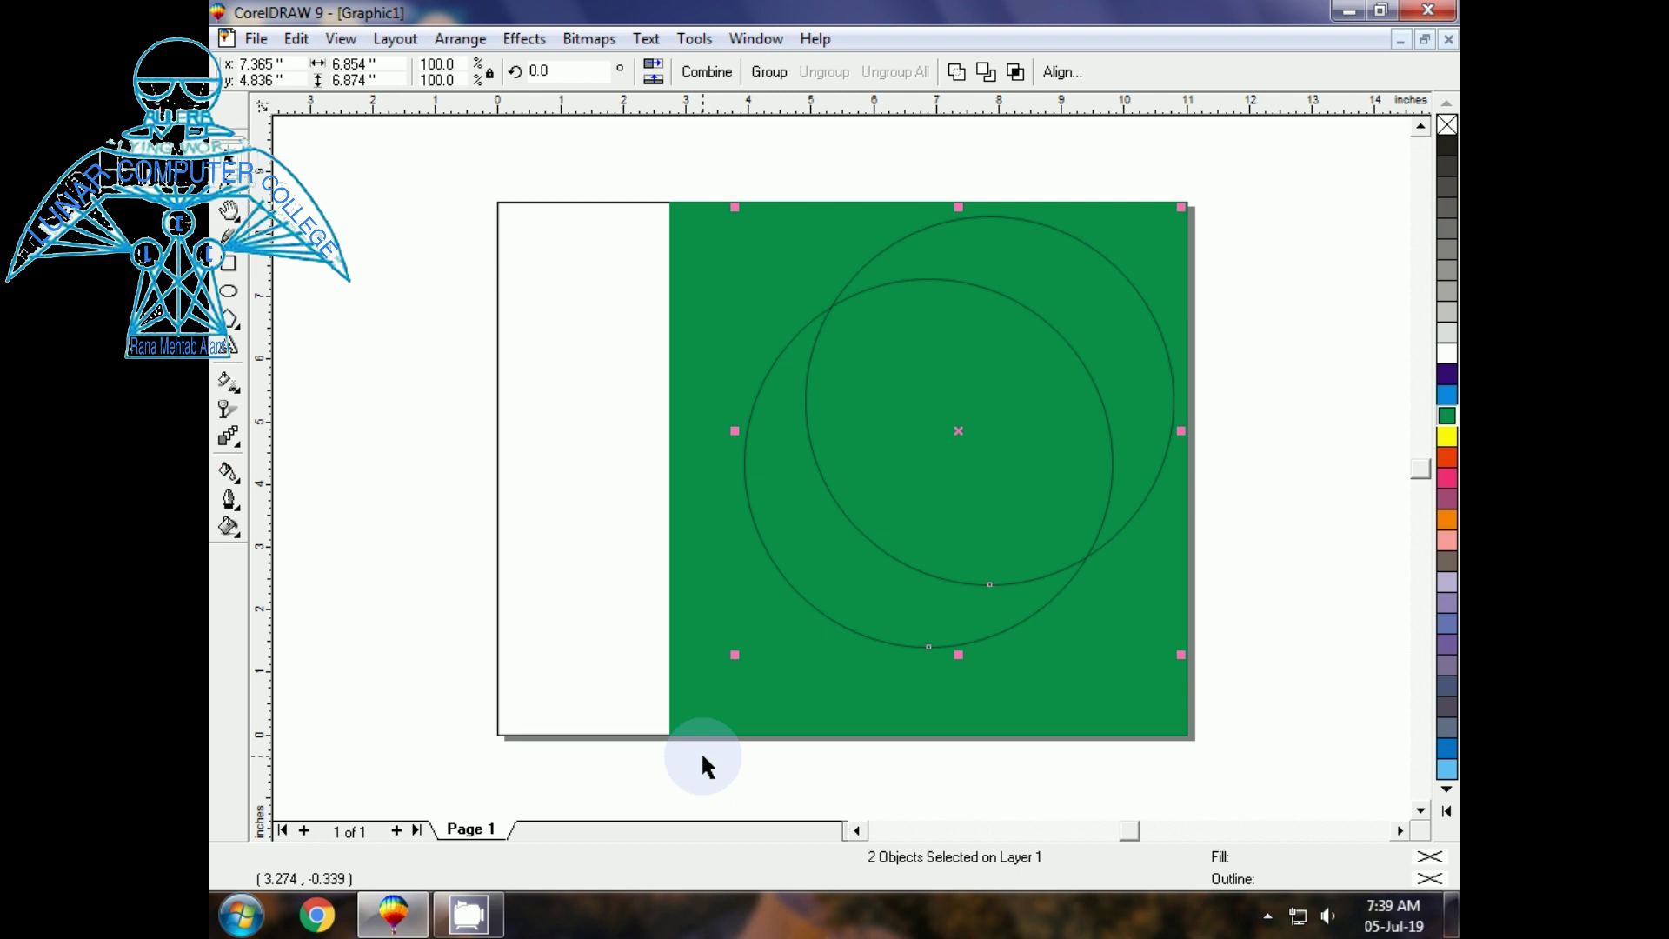
{"action": "left_click", "coordinate": [985, 73]}
{"action": "left_click", "coordinate": [1302, 270]}
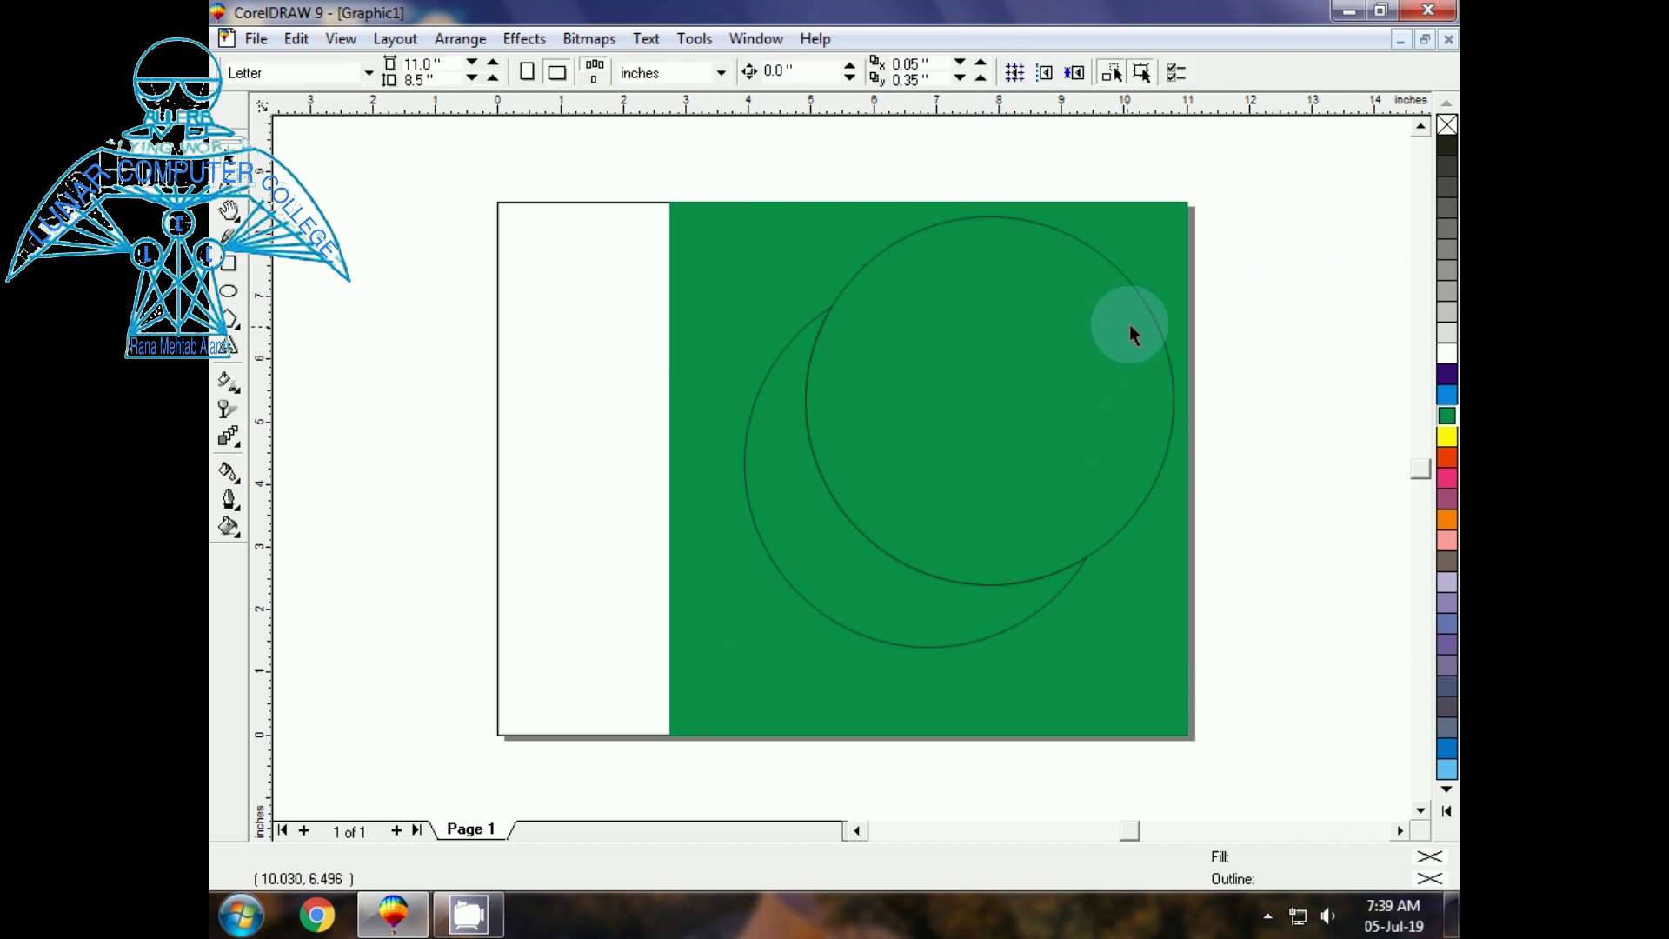
{"action": "left_click", "coordinate": [1145, 304]}
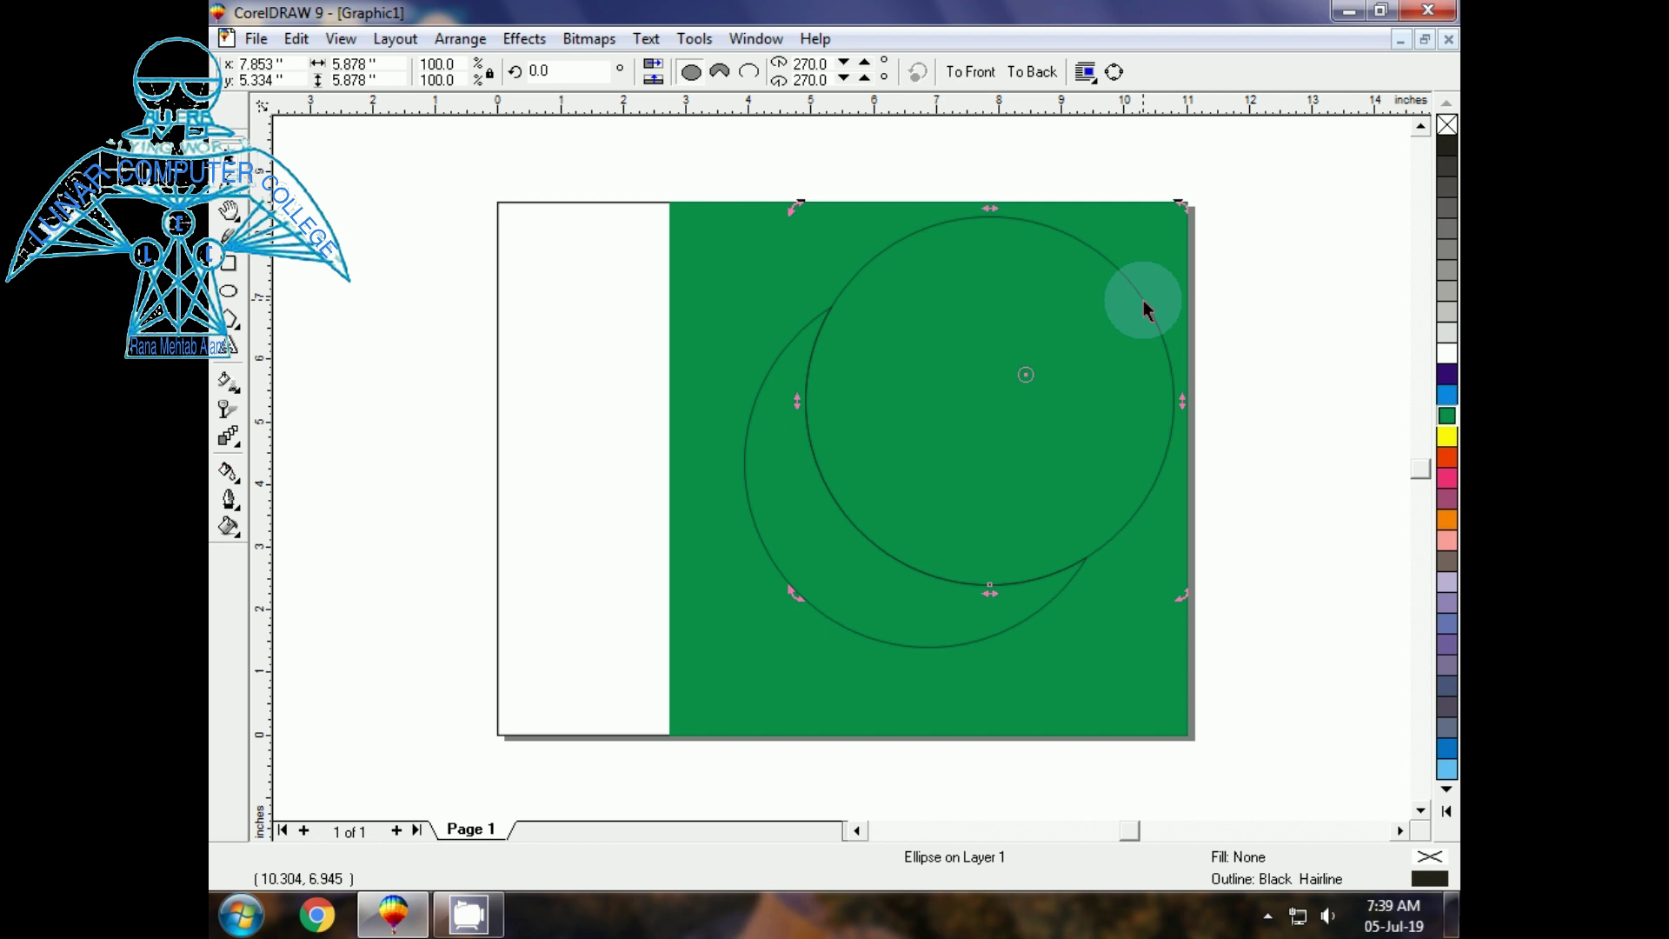
{"action": "key", "text": "Delete"}
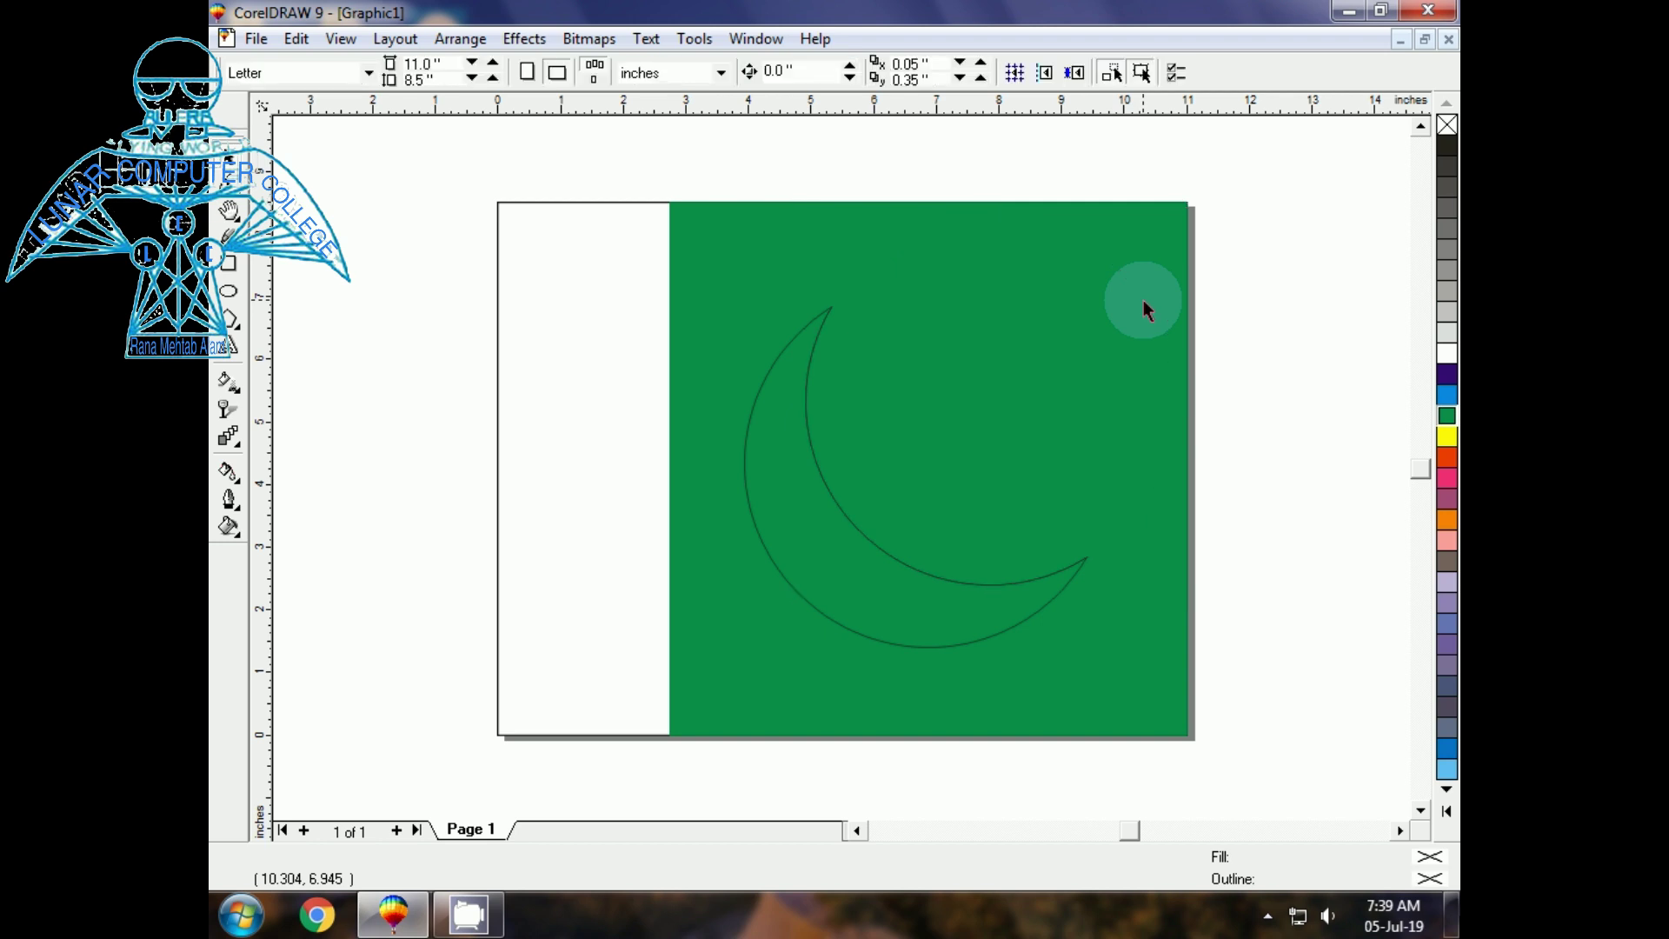
Give the crescent a white fill and a white outline
{"action": "left_click", "coordinate": [862, 643]}
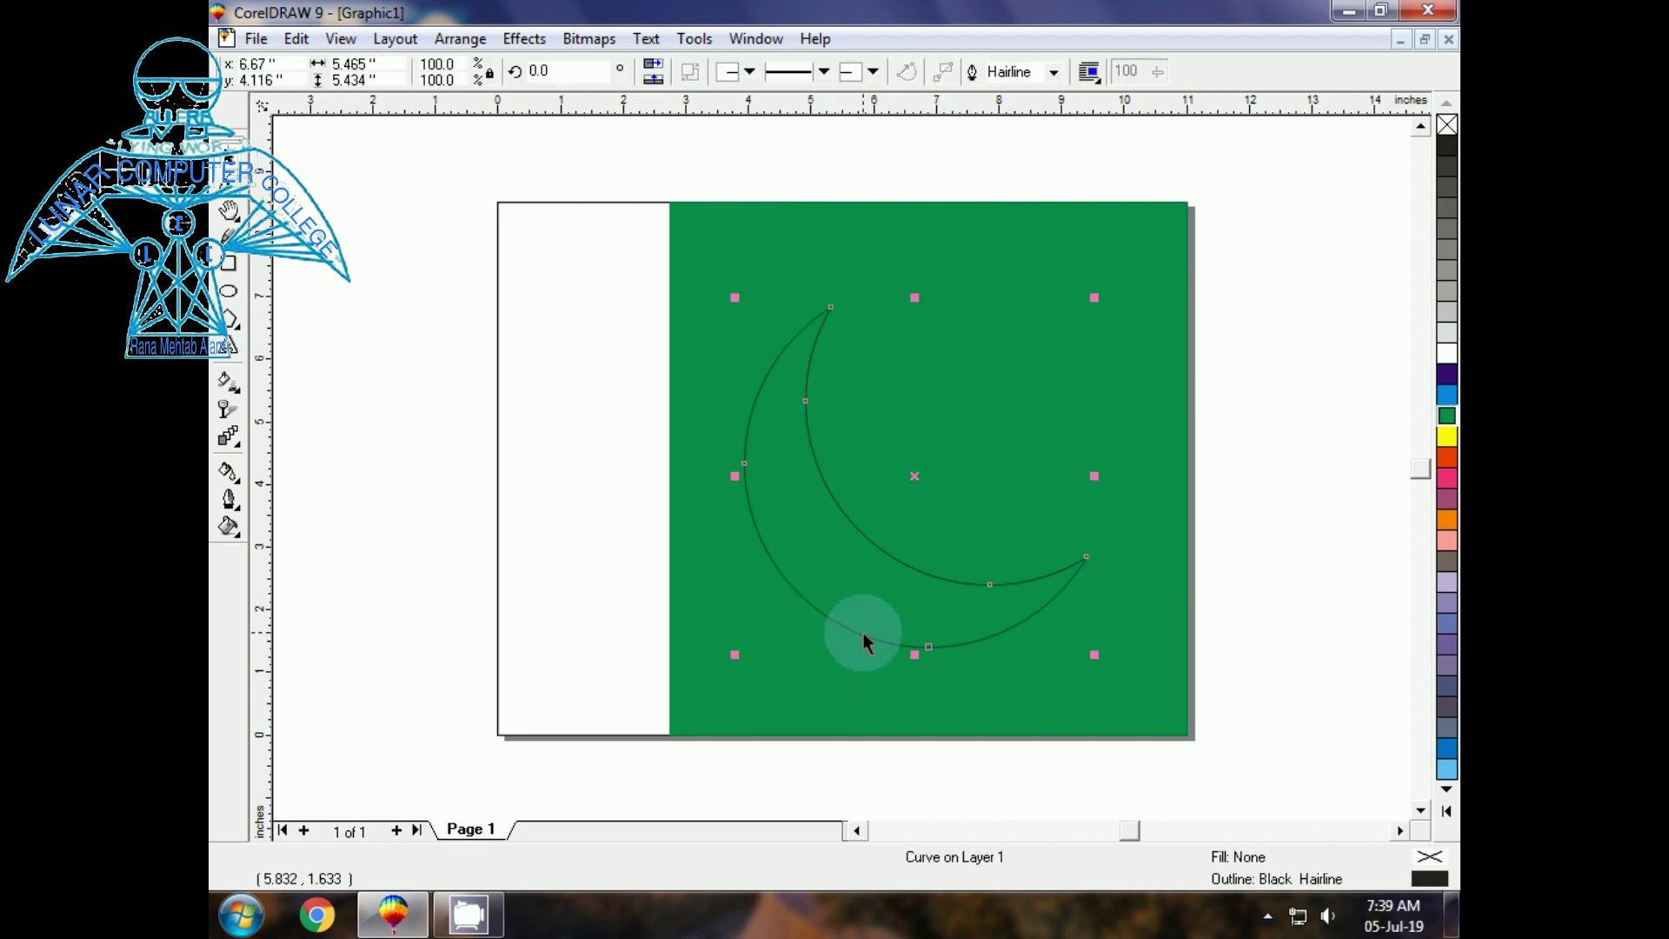
{"action": "left_click", "coordinate": [1447, 355]}
{"action": "right_click", "coordinate": [1445, 357]}
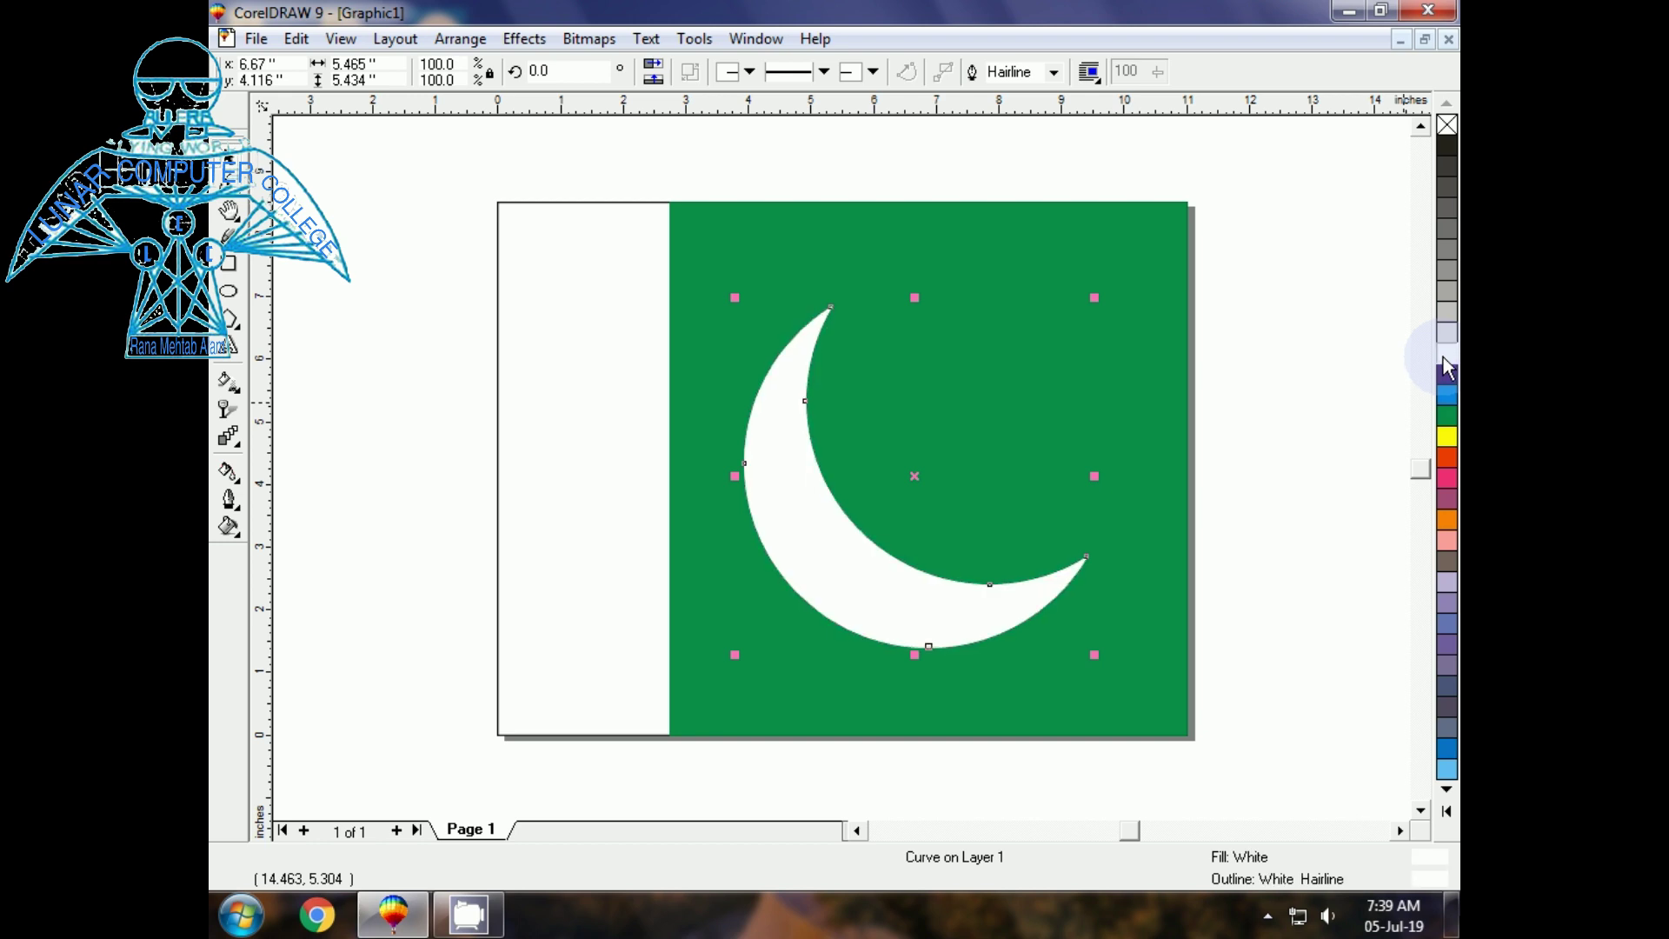
{"action": "left_click", "coordinate": [1385, 413]}
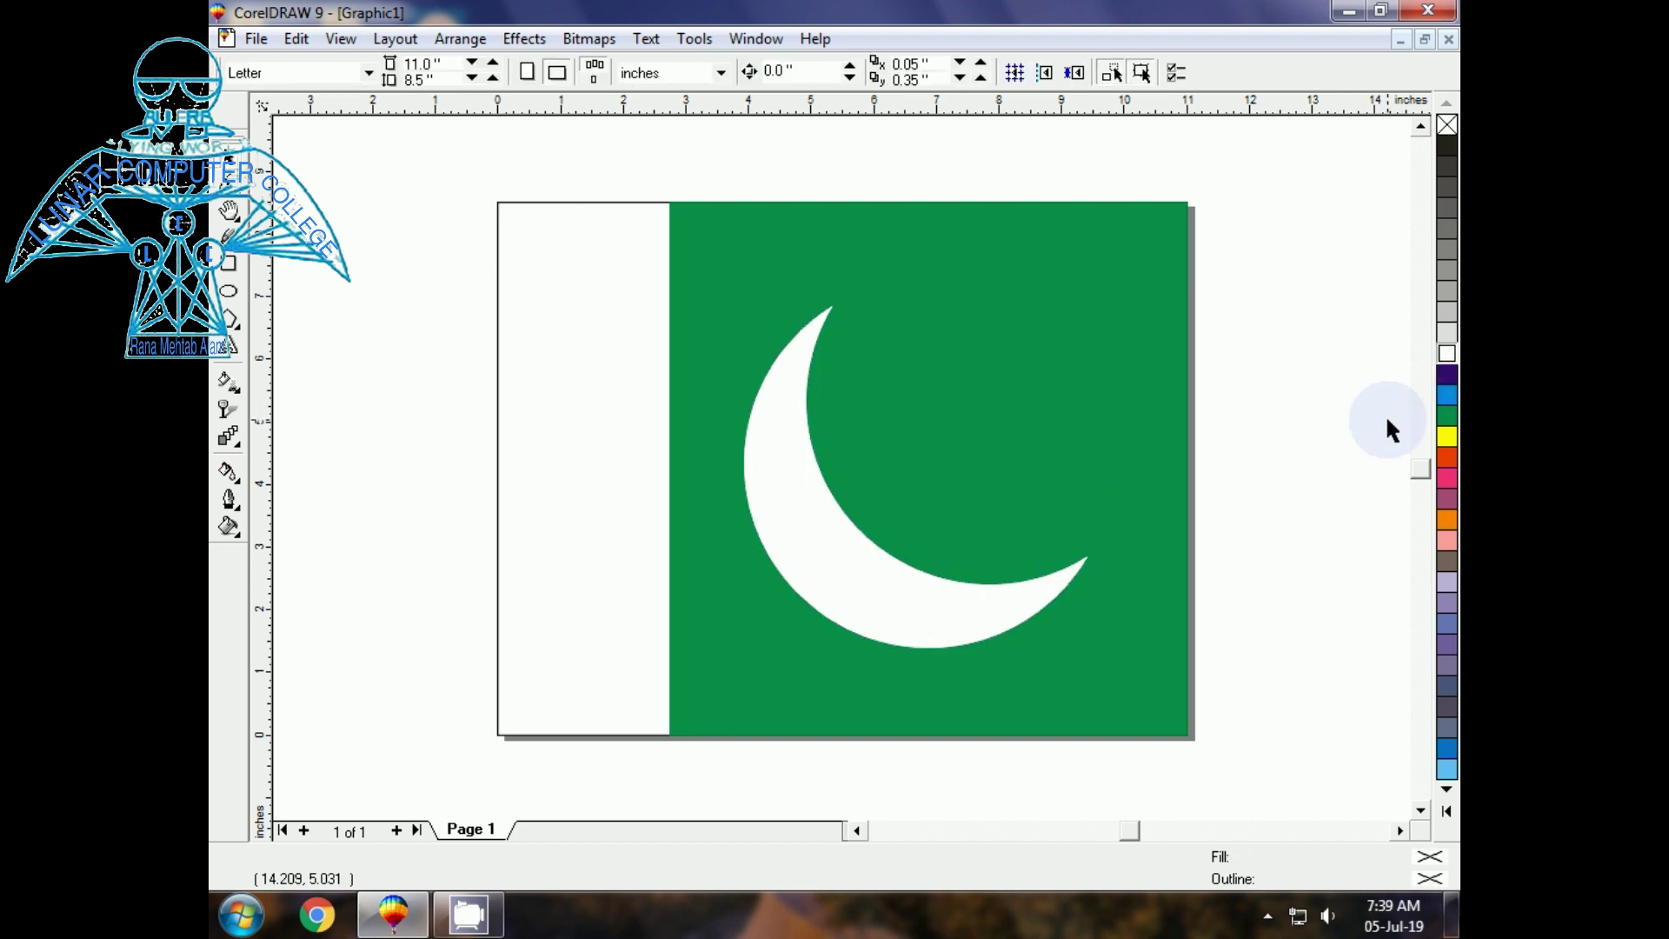
Draw a five-sided polygon about 2.8 by 2.7 inches beside the page and pull its side nodes inward to form a star
{"action": "left_click", "coordinate": [230, 320]}
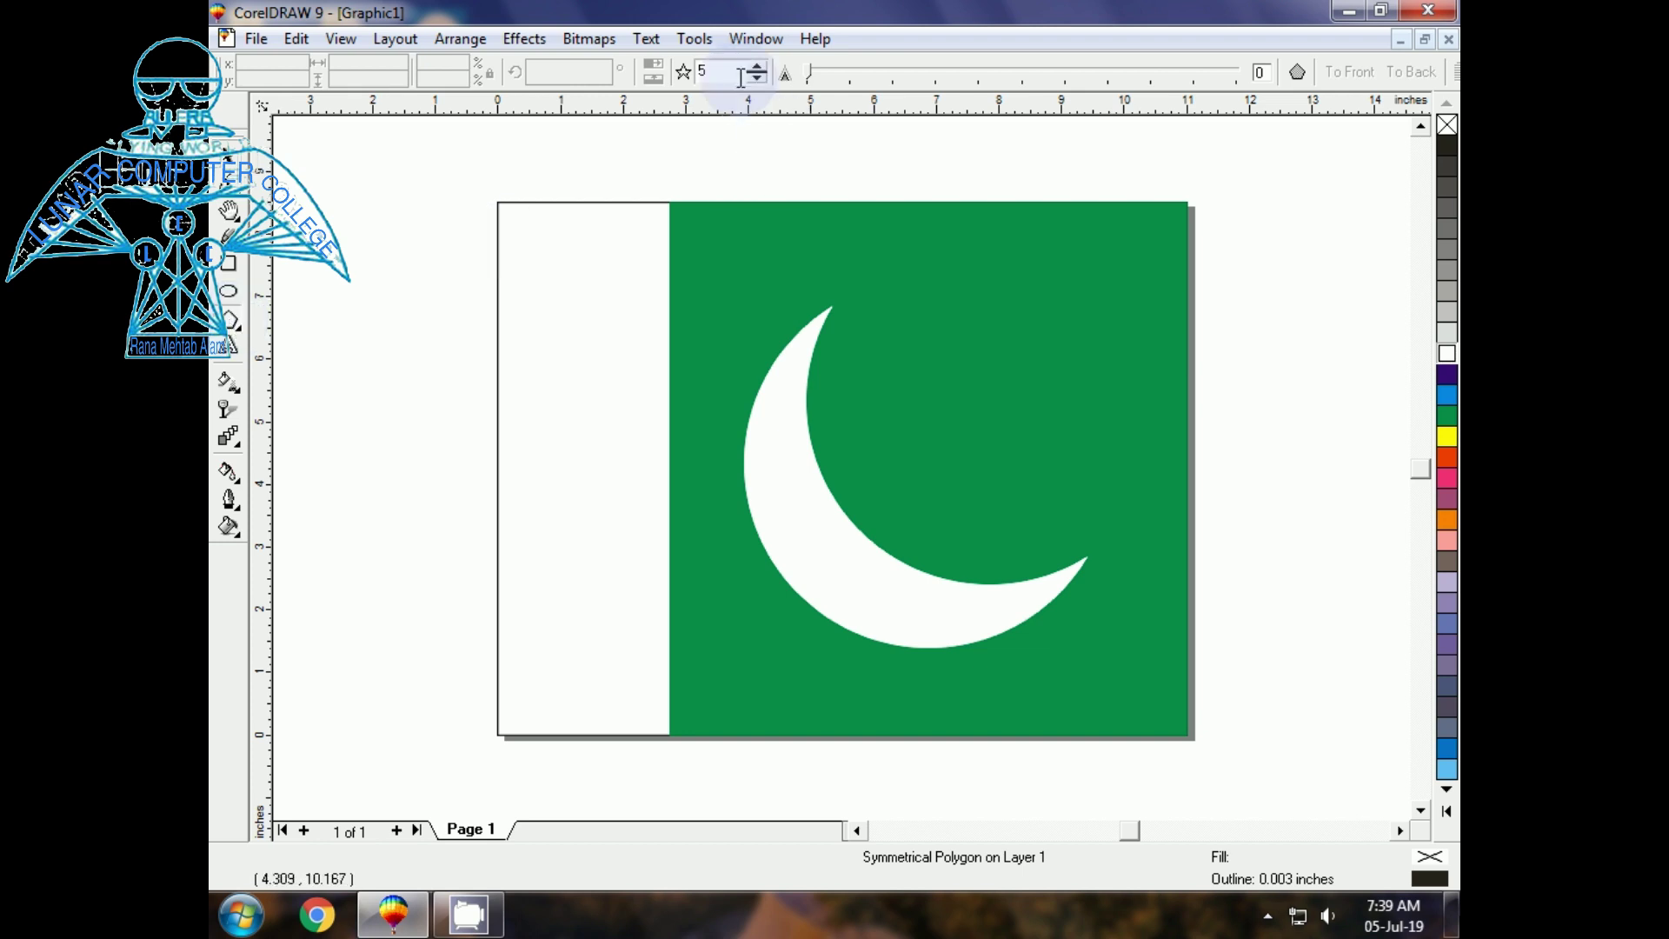
{"action": "left_click", "coordinate": [710, 67]}
{"action": "left_click_drag", "start_coordinate": [356, 360], "coordinate": [525, 544]}
{"action": "key", "text": "F10"}
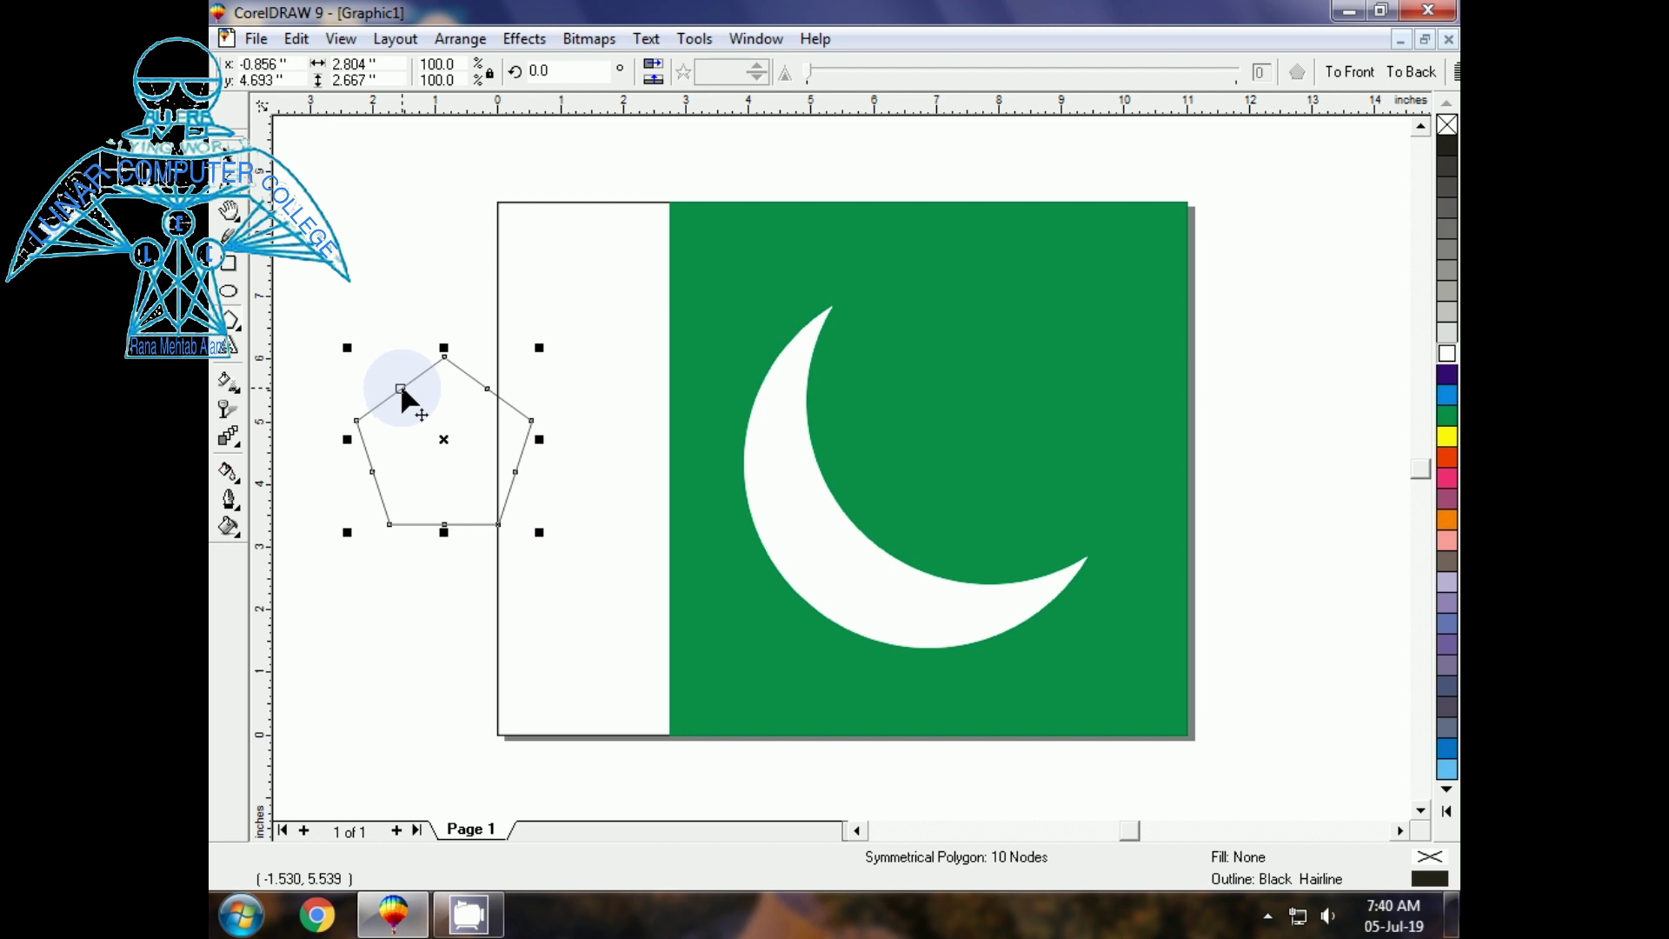
{"action": "left_click_drag", "start_coordinate": [401, 389], "coordinate": [425, 425]}
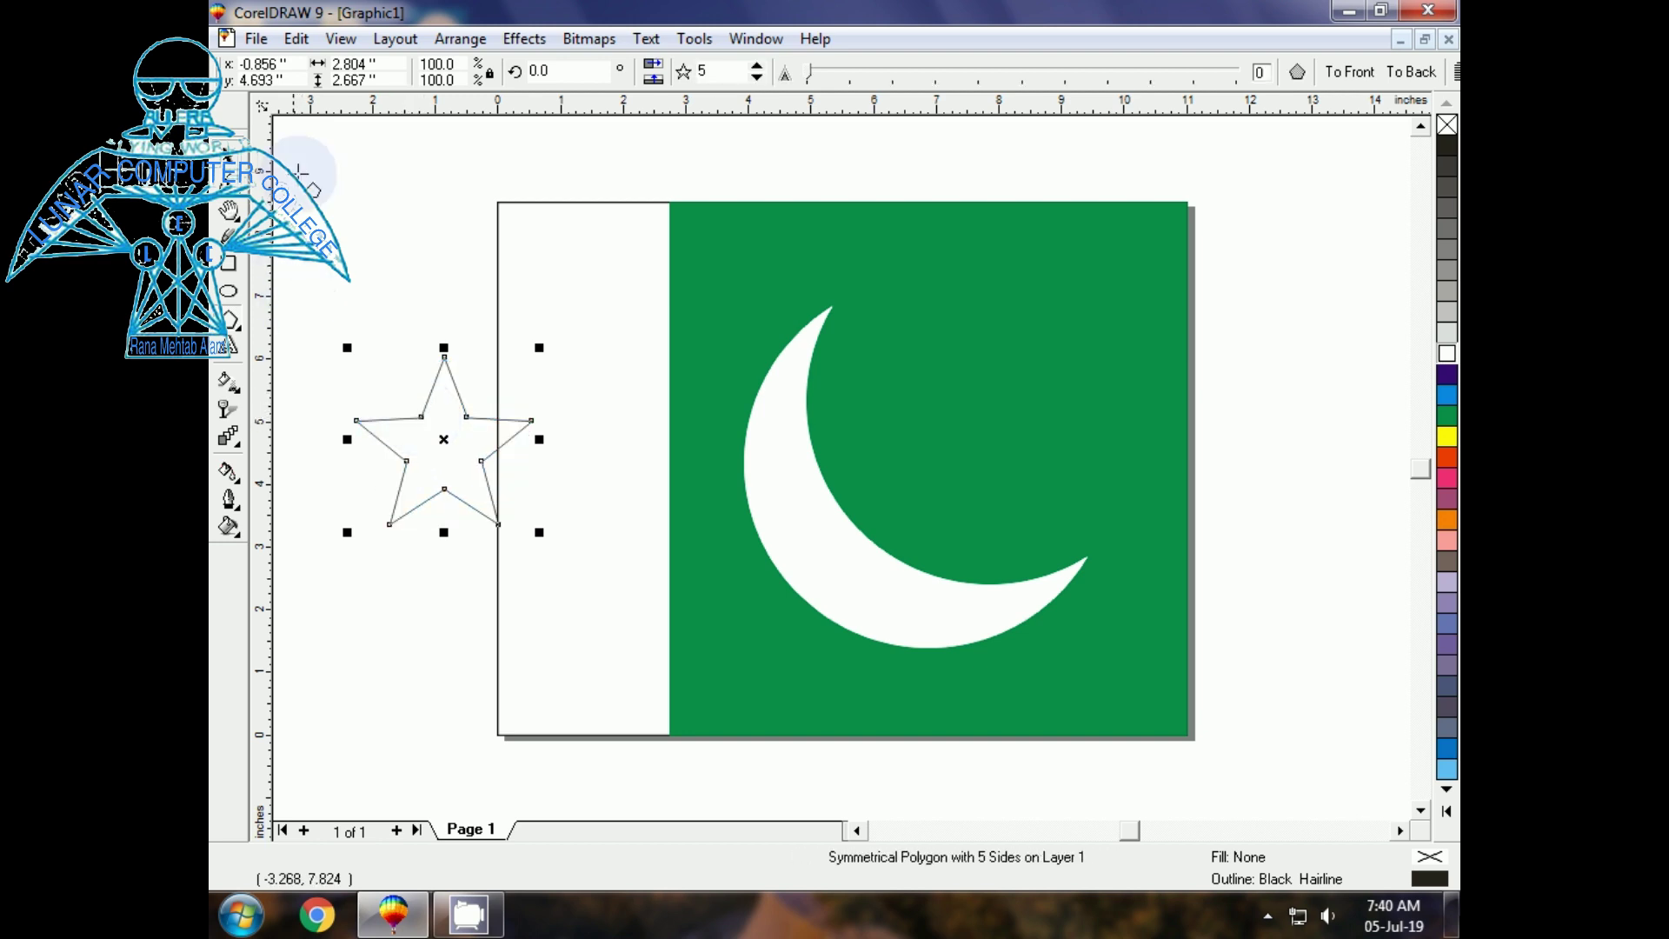
{"action": "left_click", "coordinate": [473, 409]}
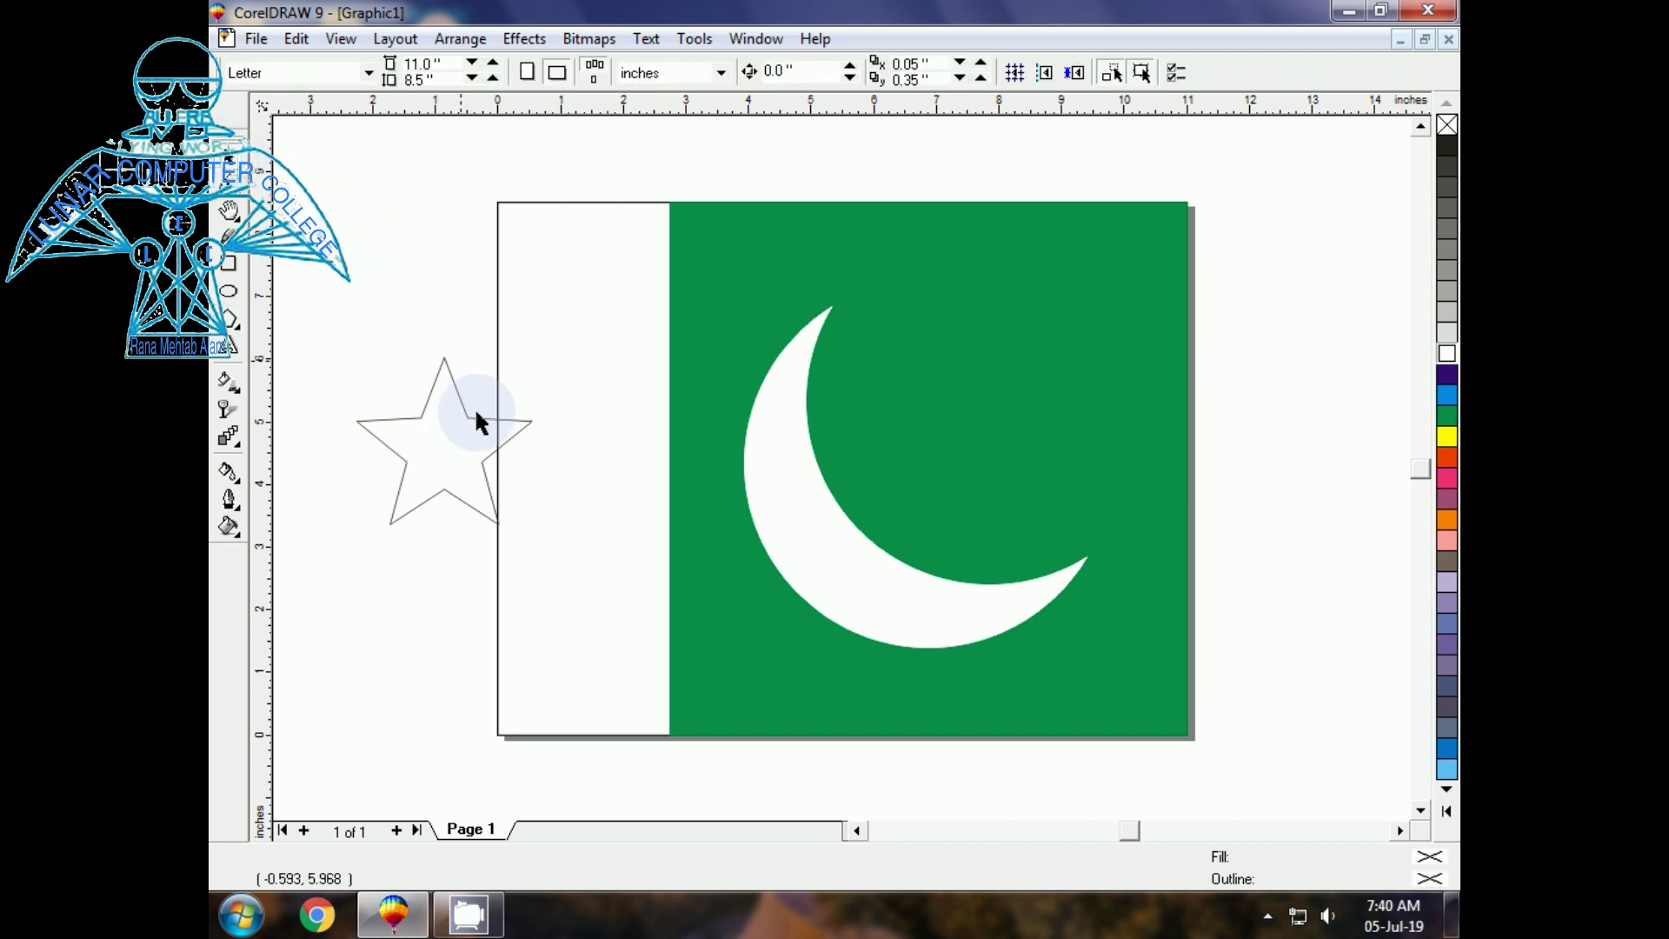
Place the star inside the crescent's opening at about 2.6 by 2.5 inches, with a white fill and outline
{"action": "left_click_drag", "start_coordinate": [484, 520], "coordinate": [1030, 492]}
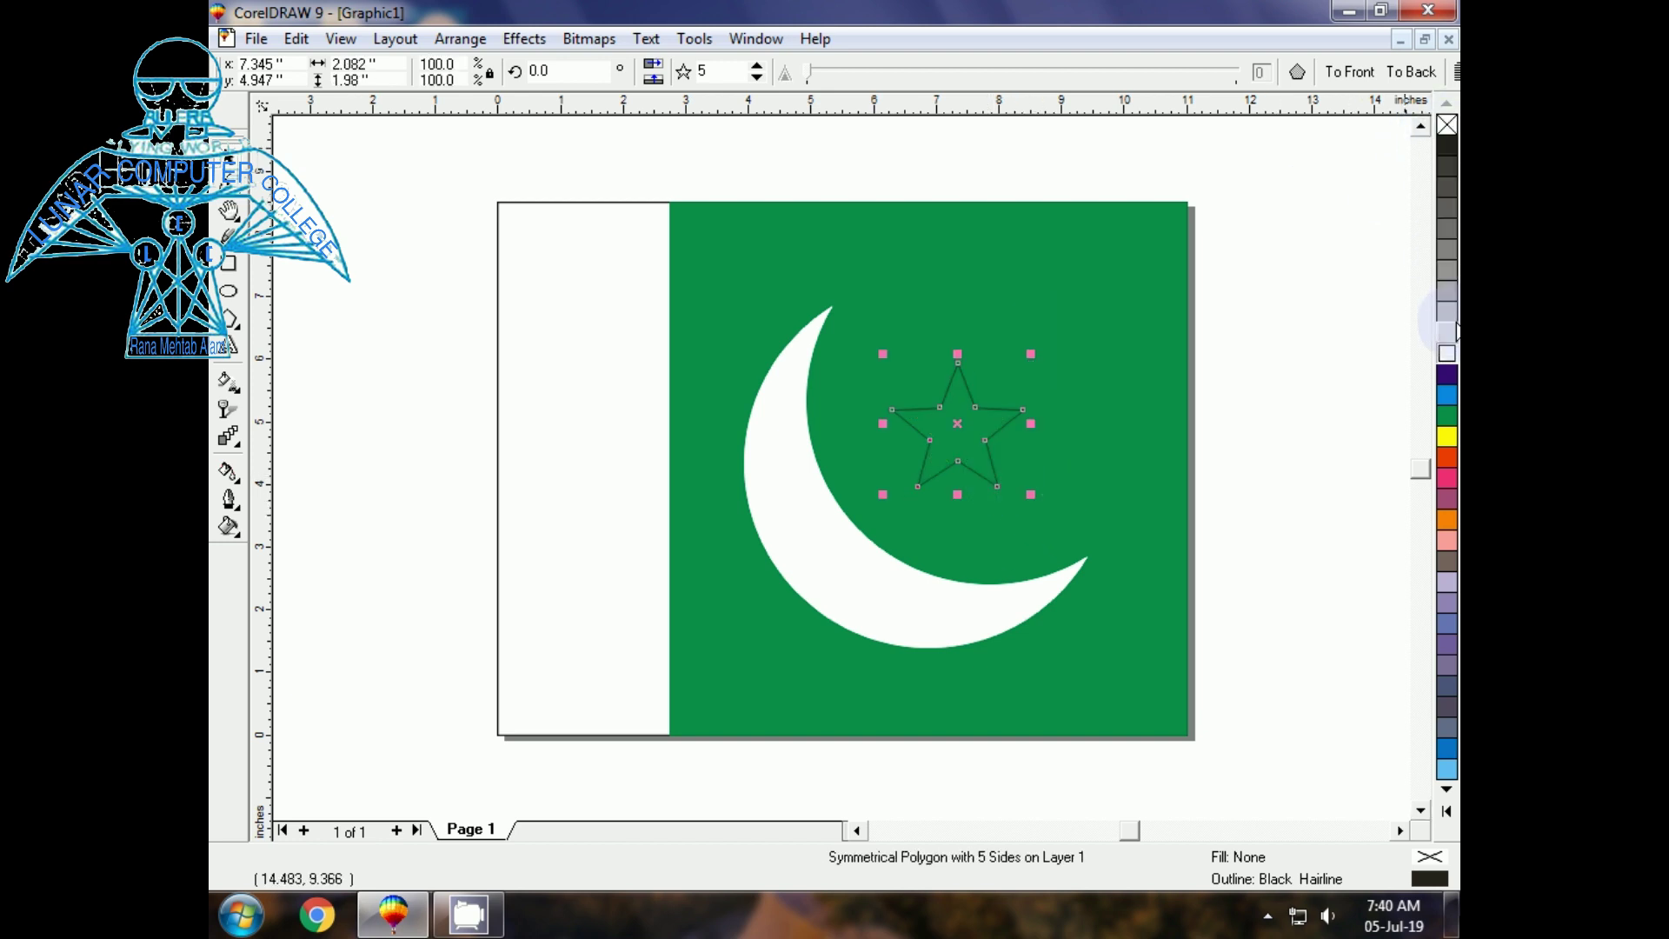
{"action": "left_click", "coordinate": [1447, 355]}
{"action": "right_click", "coordinate": [1448, 355]}
{"action": "left_click_drag", "start_coordinate": [1034, 497], "coordinate": [1053, 510]}
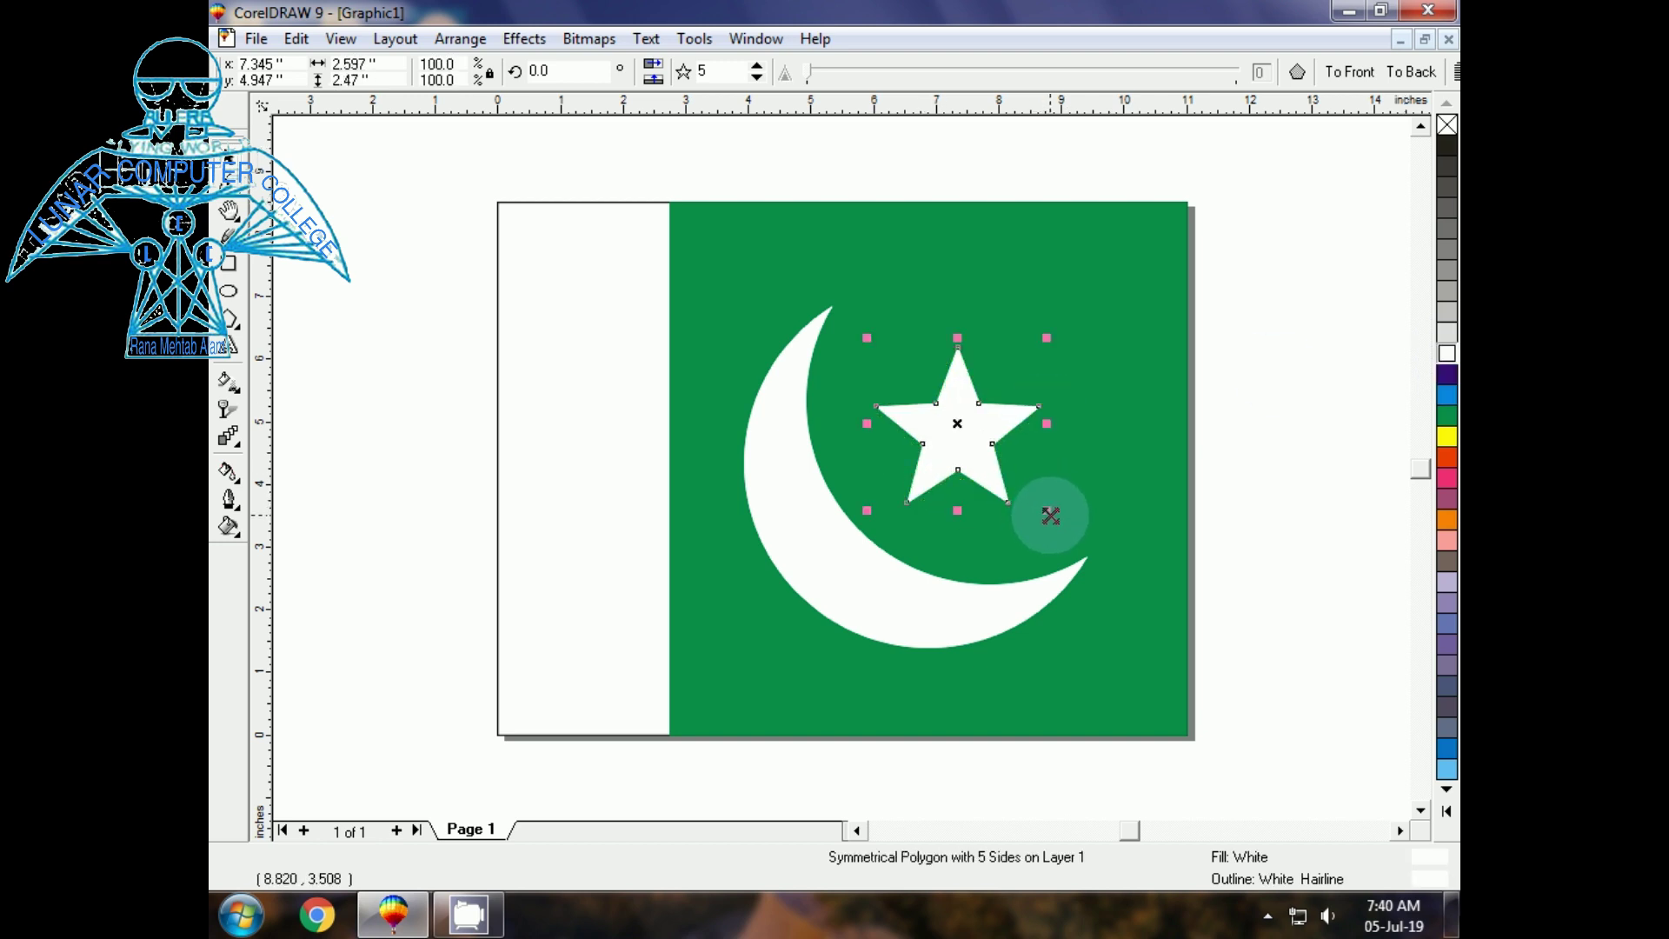
{"action": "left_click", "coordinate": [1265, 472]}
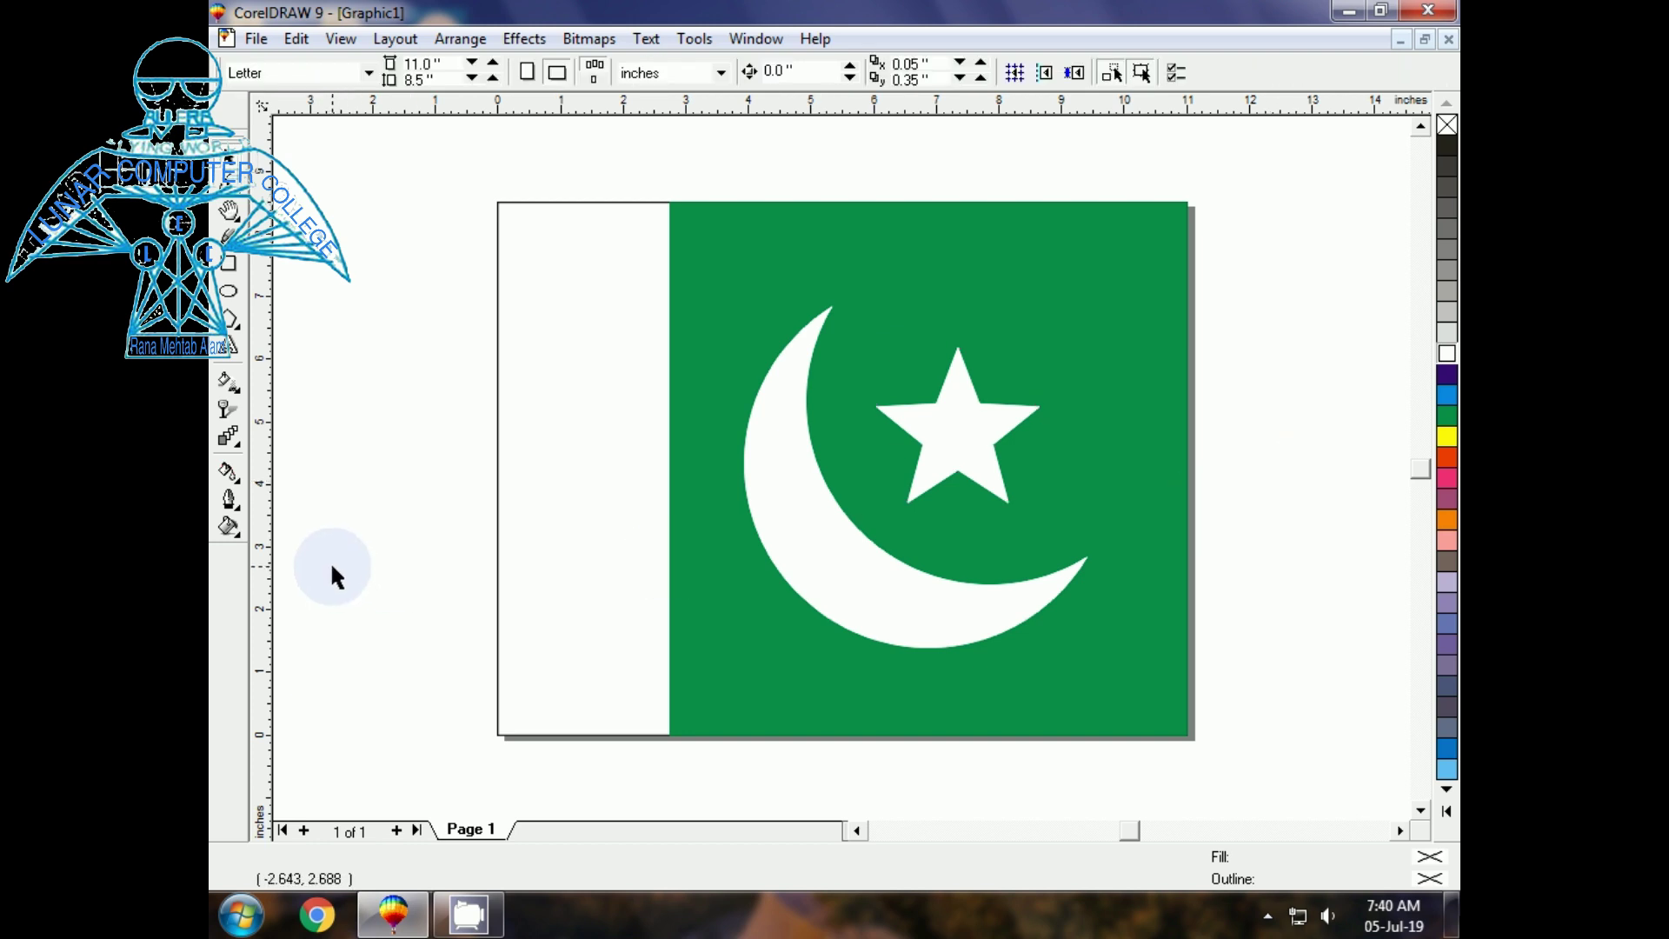